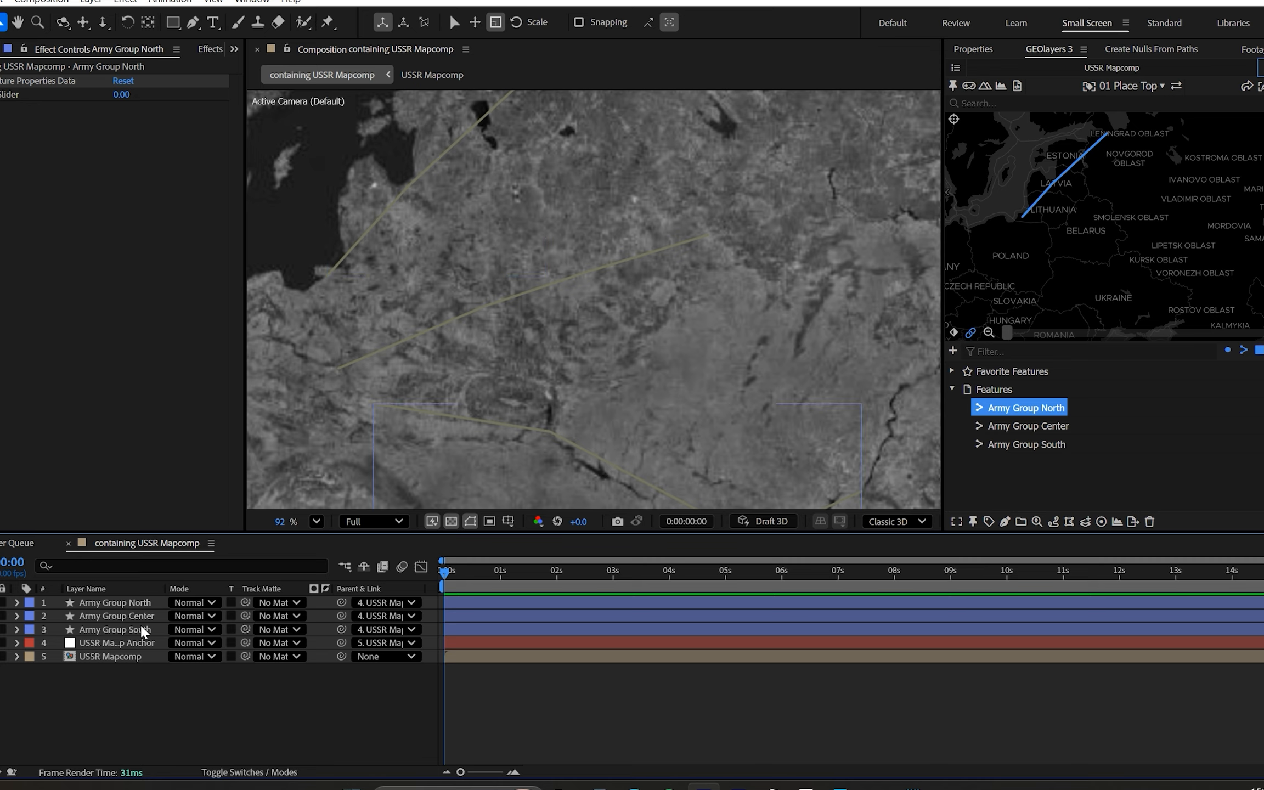
Set the stroke color of the Army Group North, Center and South layers to bright red.
left_click(134, 604)
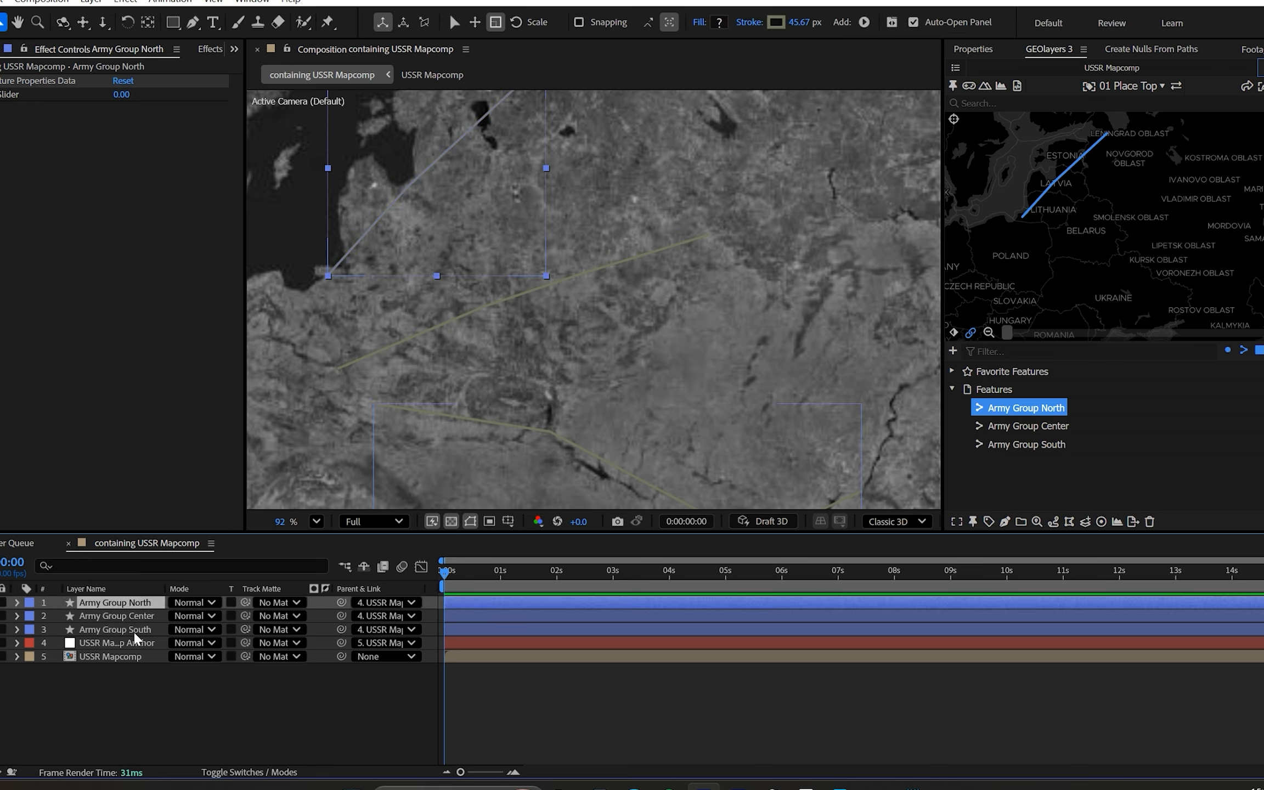
left_click(136, 631, "shift")
left_click(776, 22)
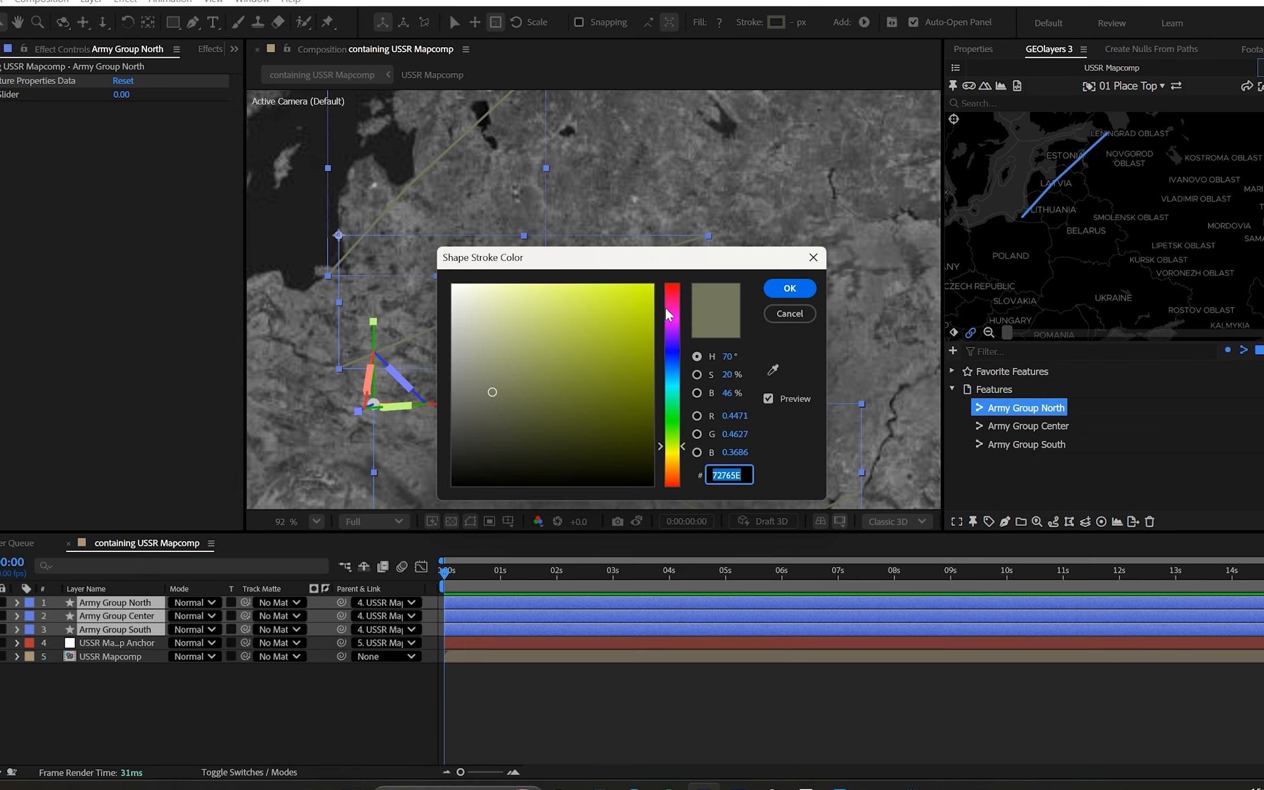
left_click_drag(667, 313, 670, 285)
left_click(790, 288)
left_click(560, 705)
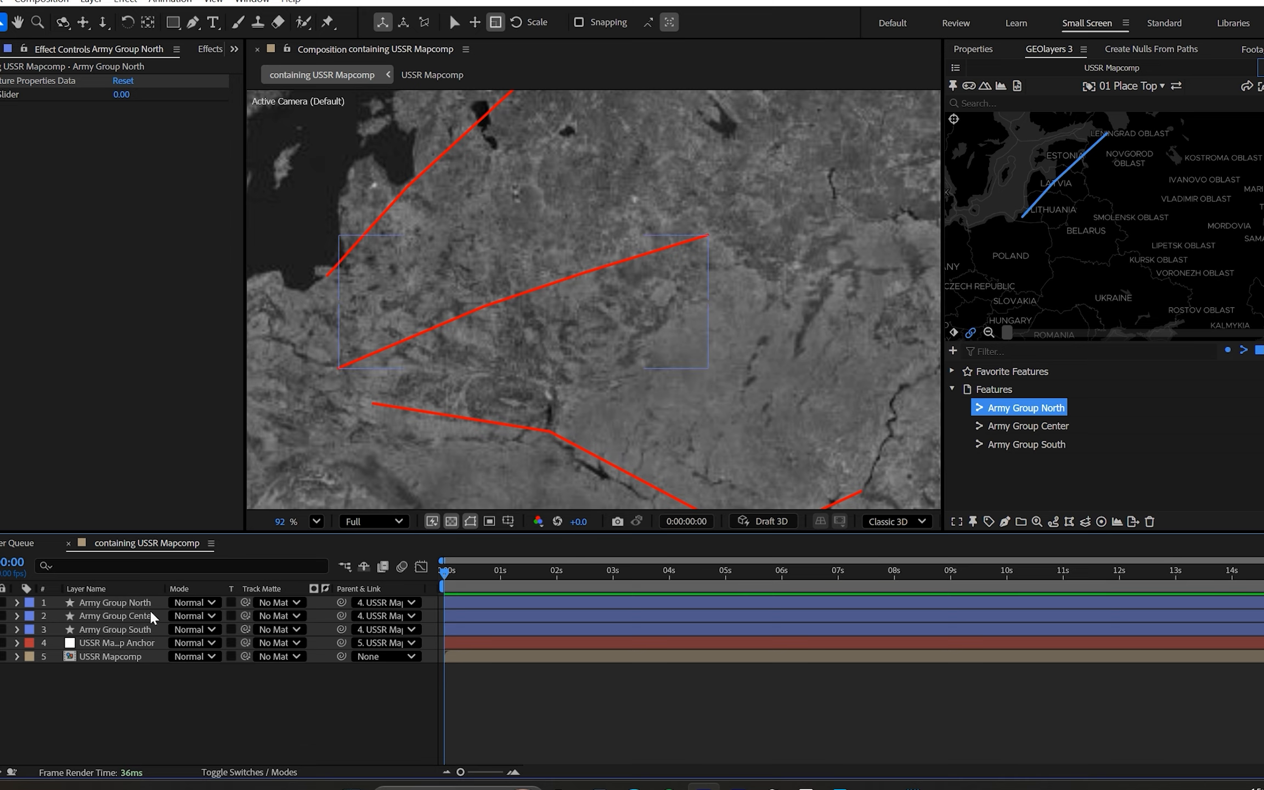
Add a dash to Stroke 1 of the Army Group North layer and increase the dash length.
left_click(131, 603)
left_click(17, 603)
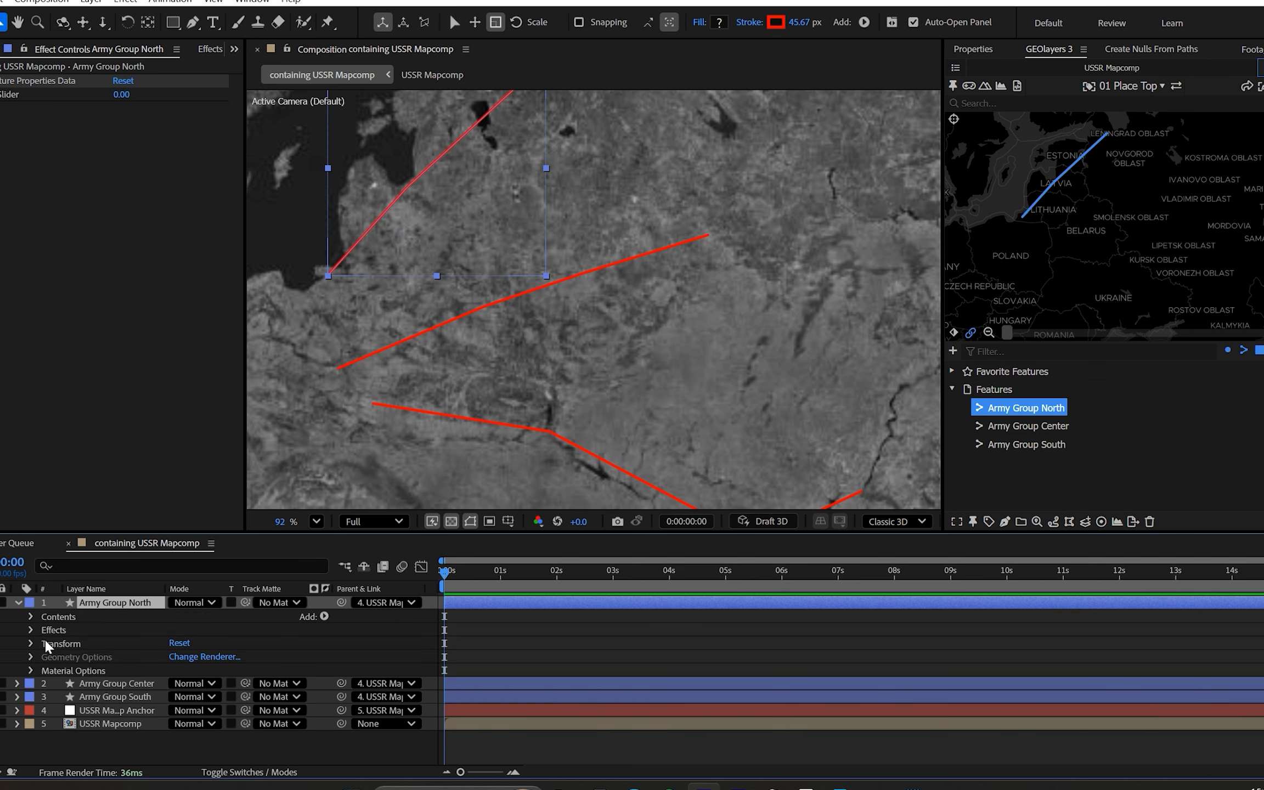
left_click(31, 617)
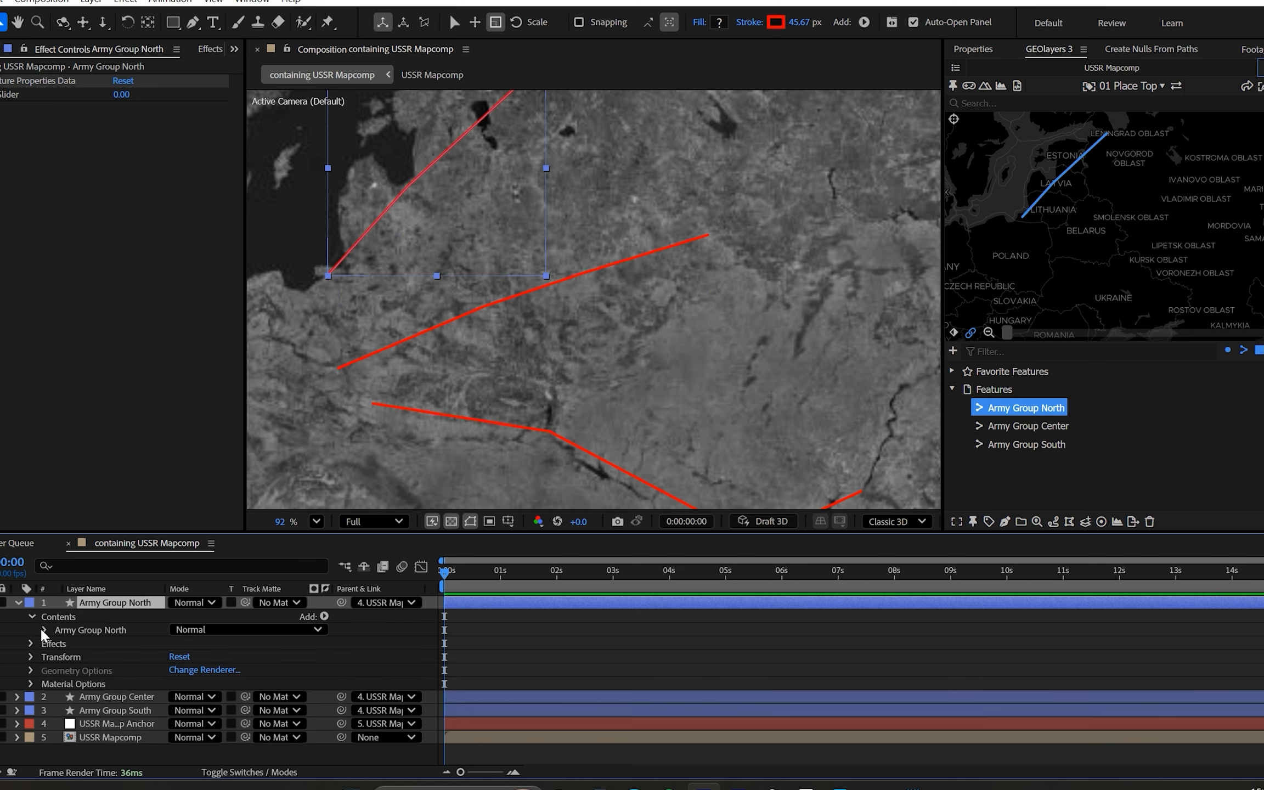
left_click(44, 630)
left_click(59, 657)
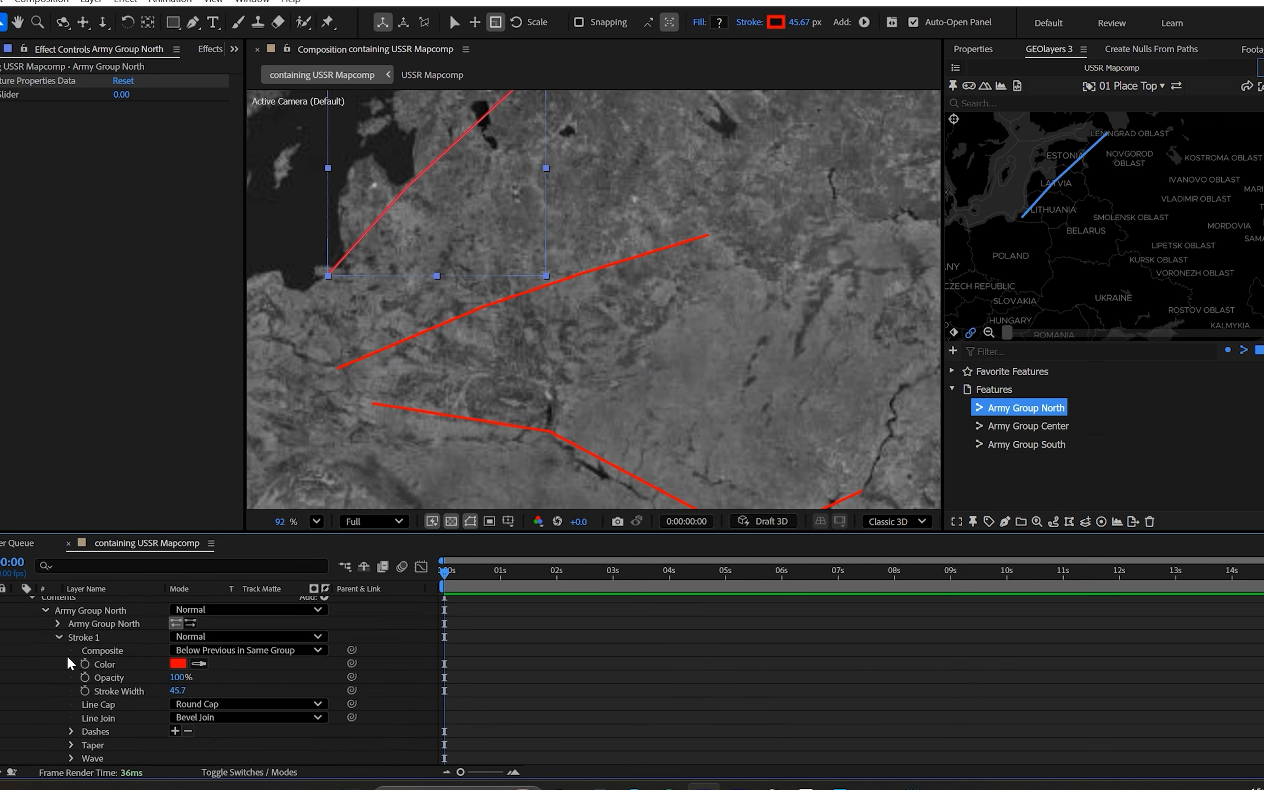
scroll(102, 708, "down", 1)
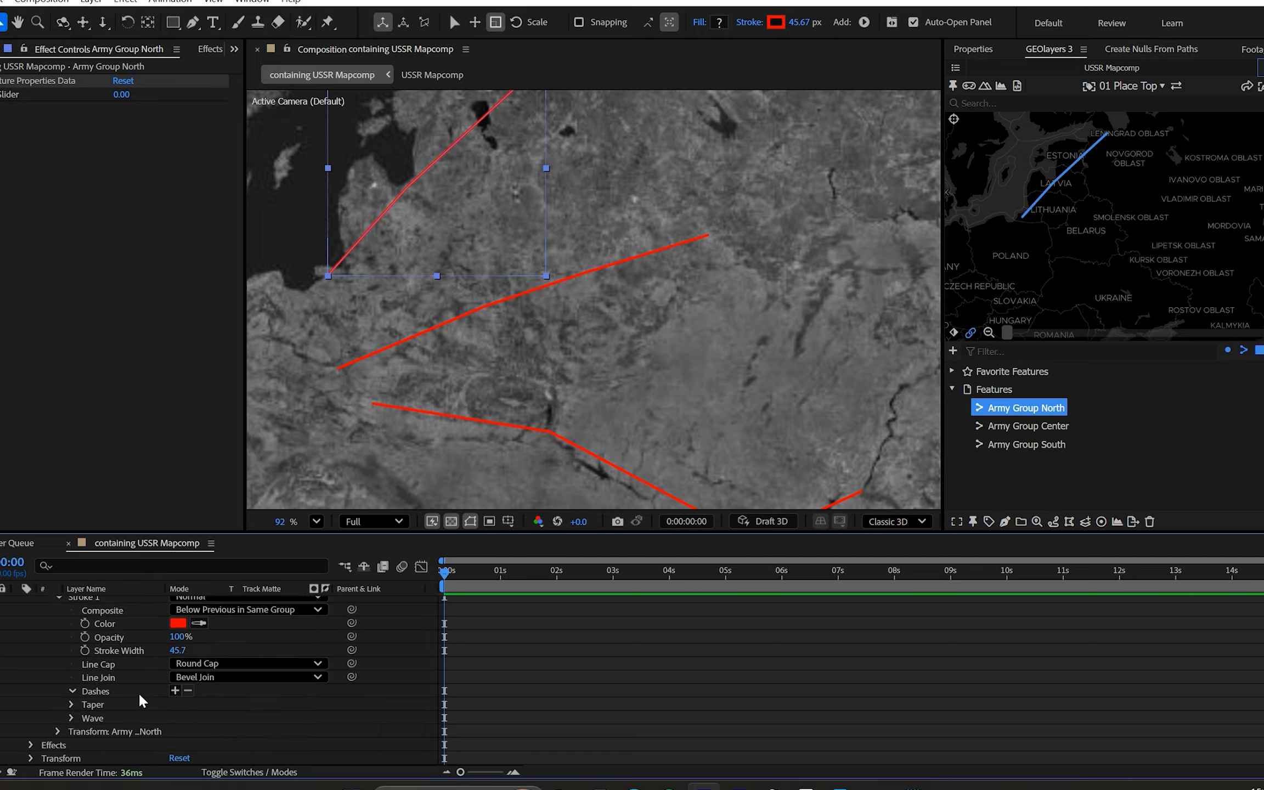
left_click(175, 690)
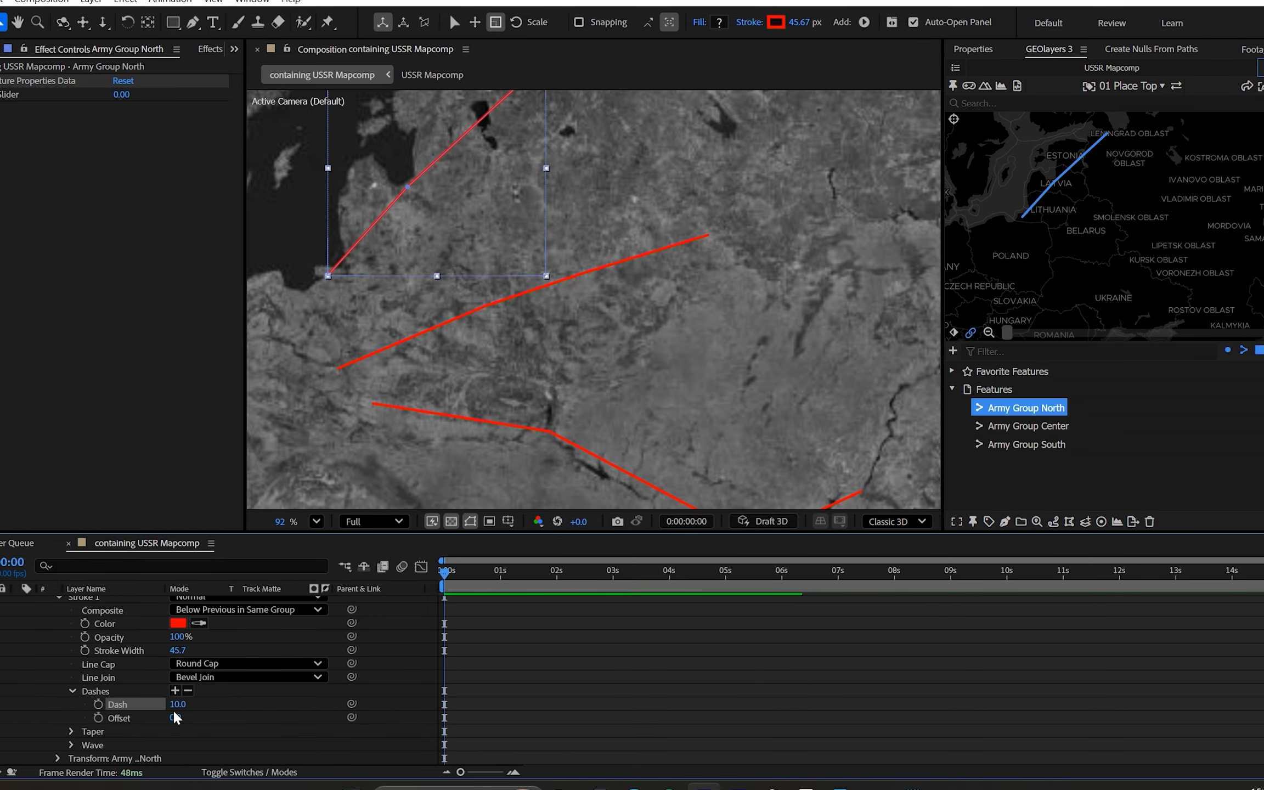
left_click_drag(181, 708, 209, 708)
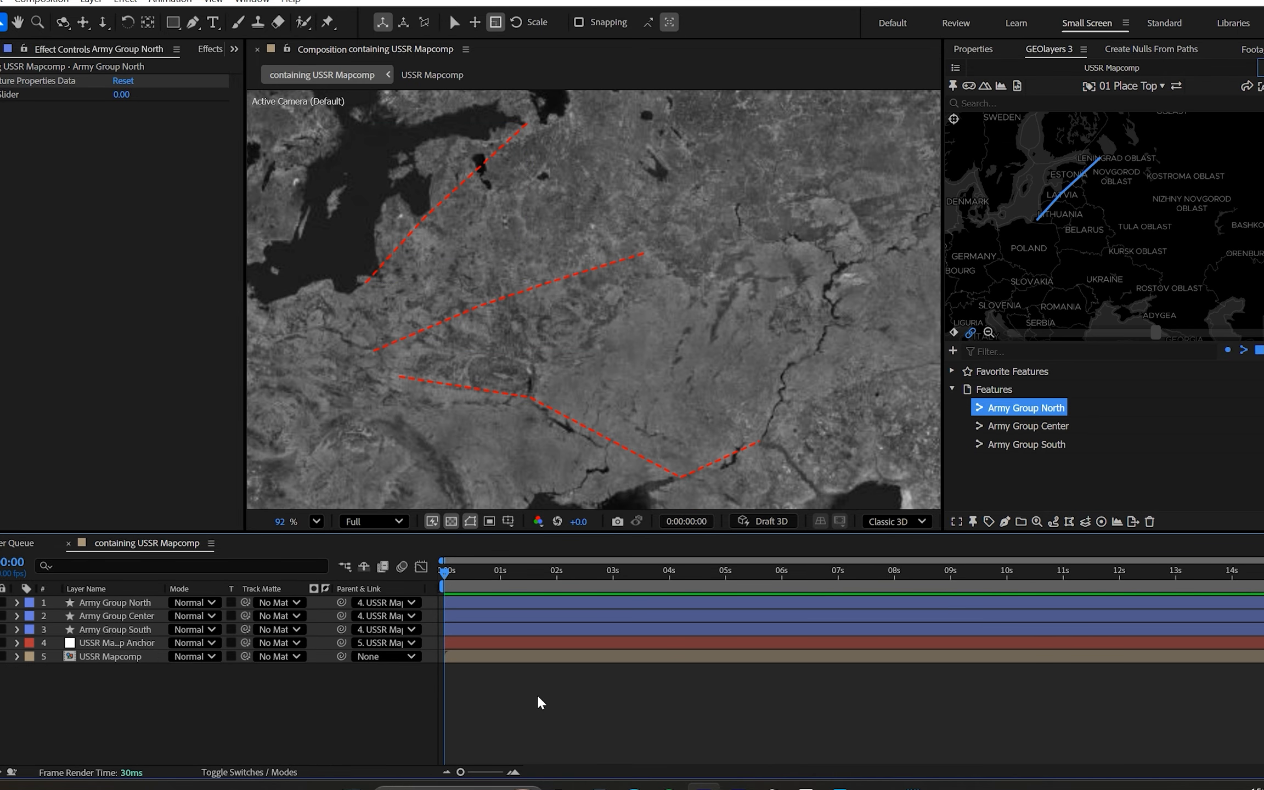
Search the map places for "leningrad" and add the Saint Petersburg city result to the feature browser.
left_click(1043, 503)
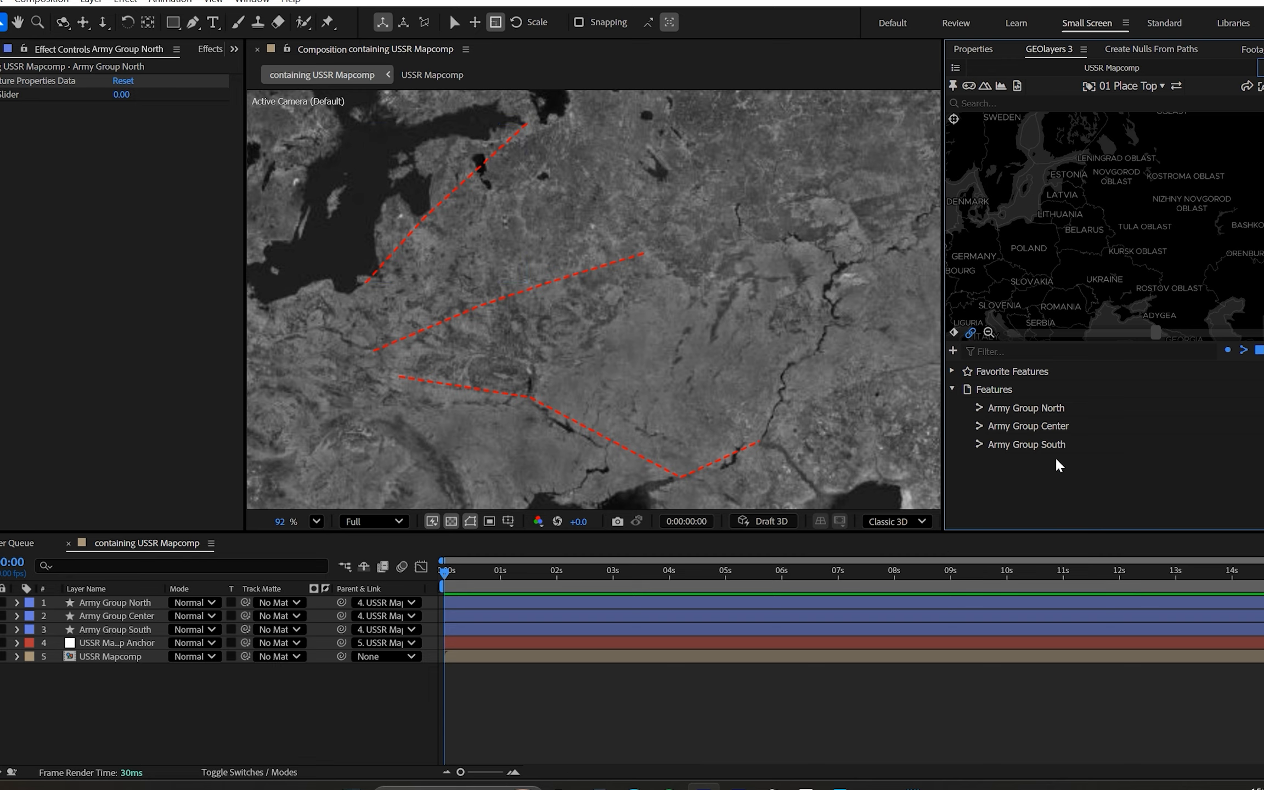
type("mos")
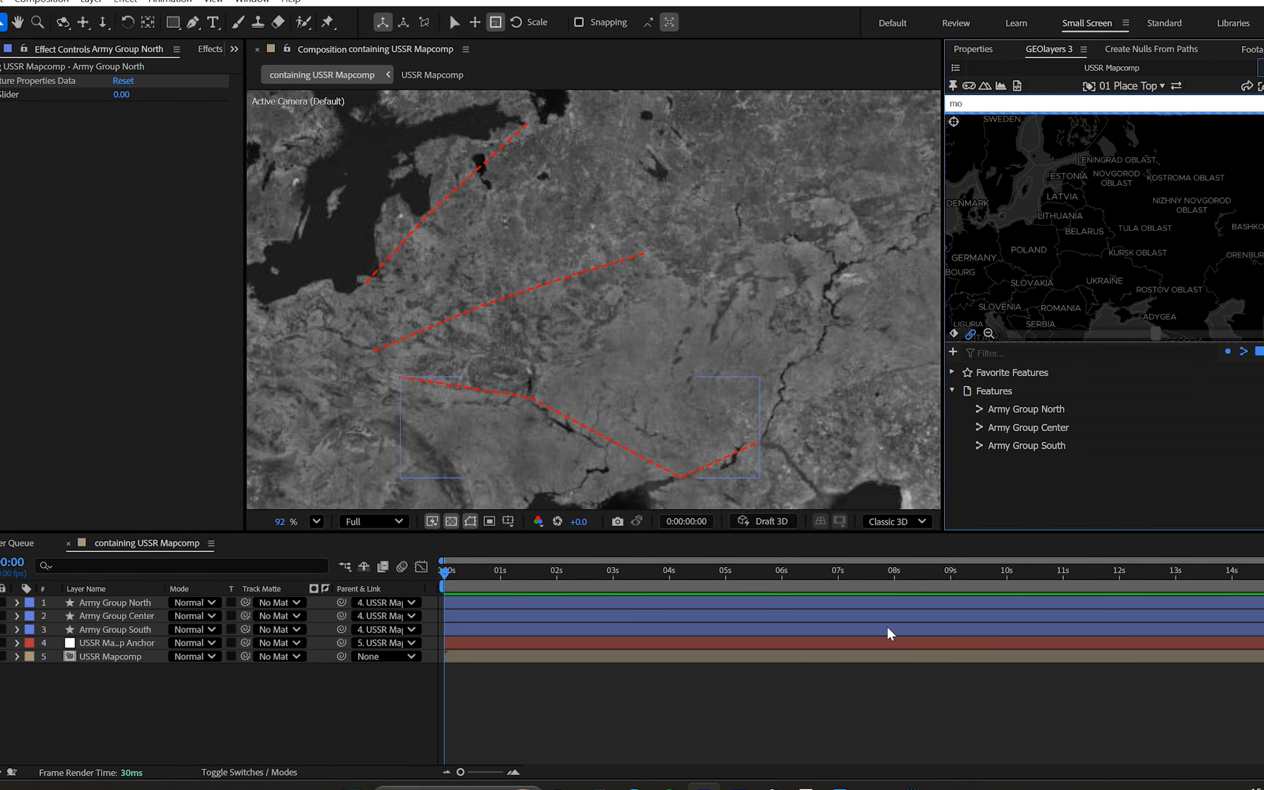
key("BackSpace")
key("BackSpace")
key("BackSpace")
type("leningrad")
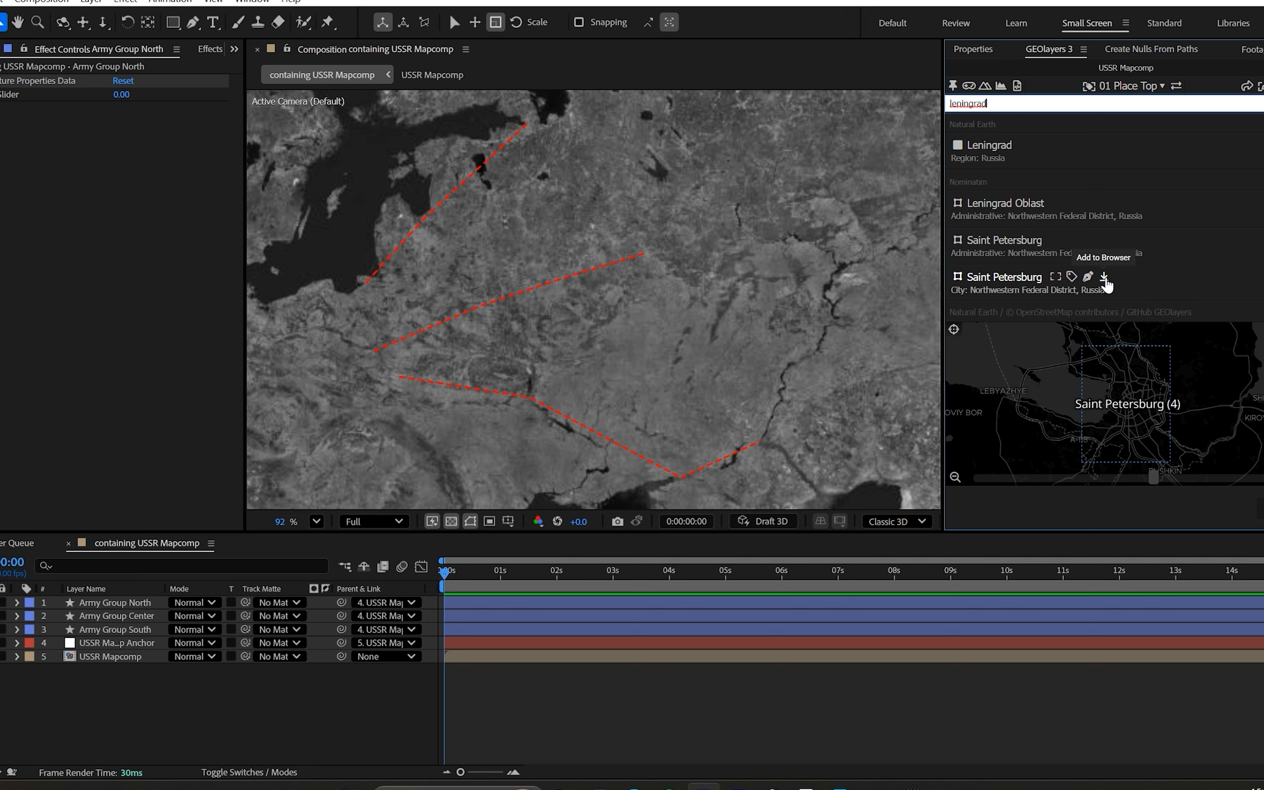
left_click(1102, 277)
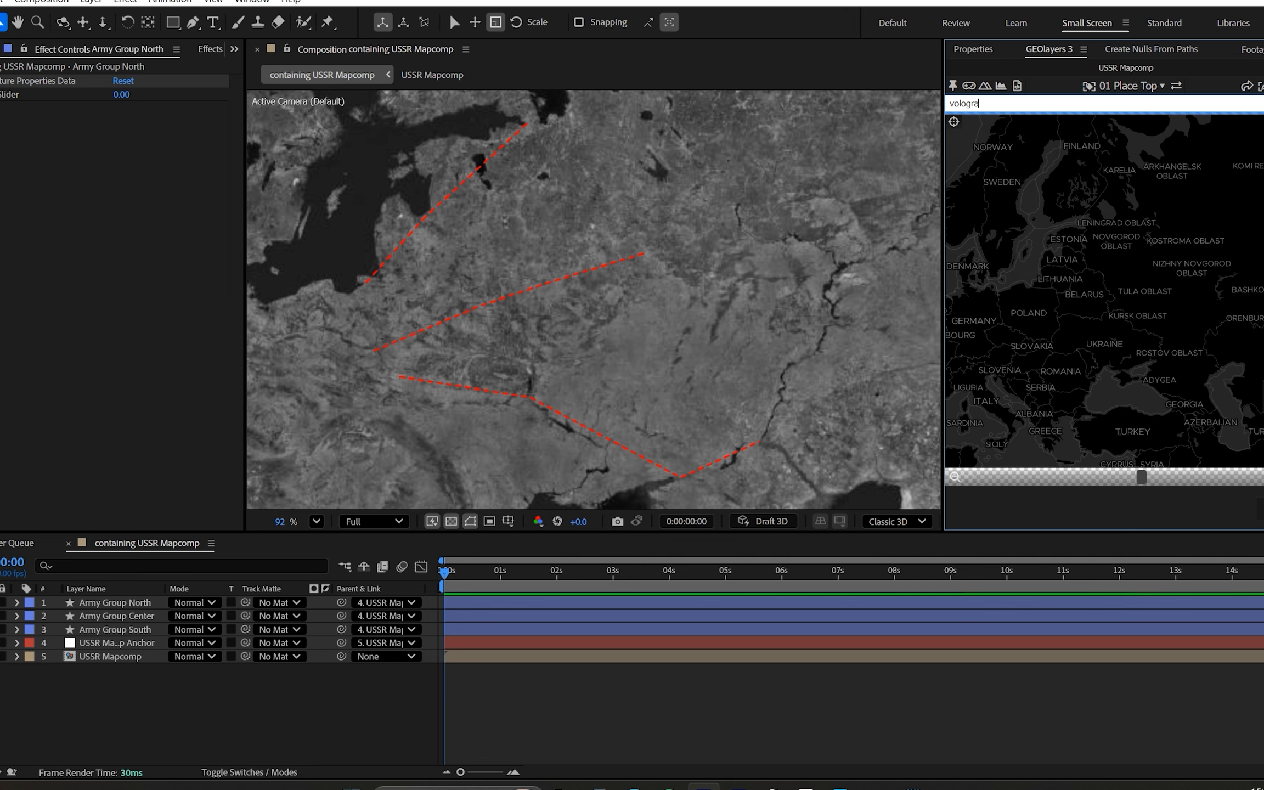
Search the map places for "volgograd" and add the Volgograd result in Volgograd Oblast to the feature browser.
type("vol")
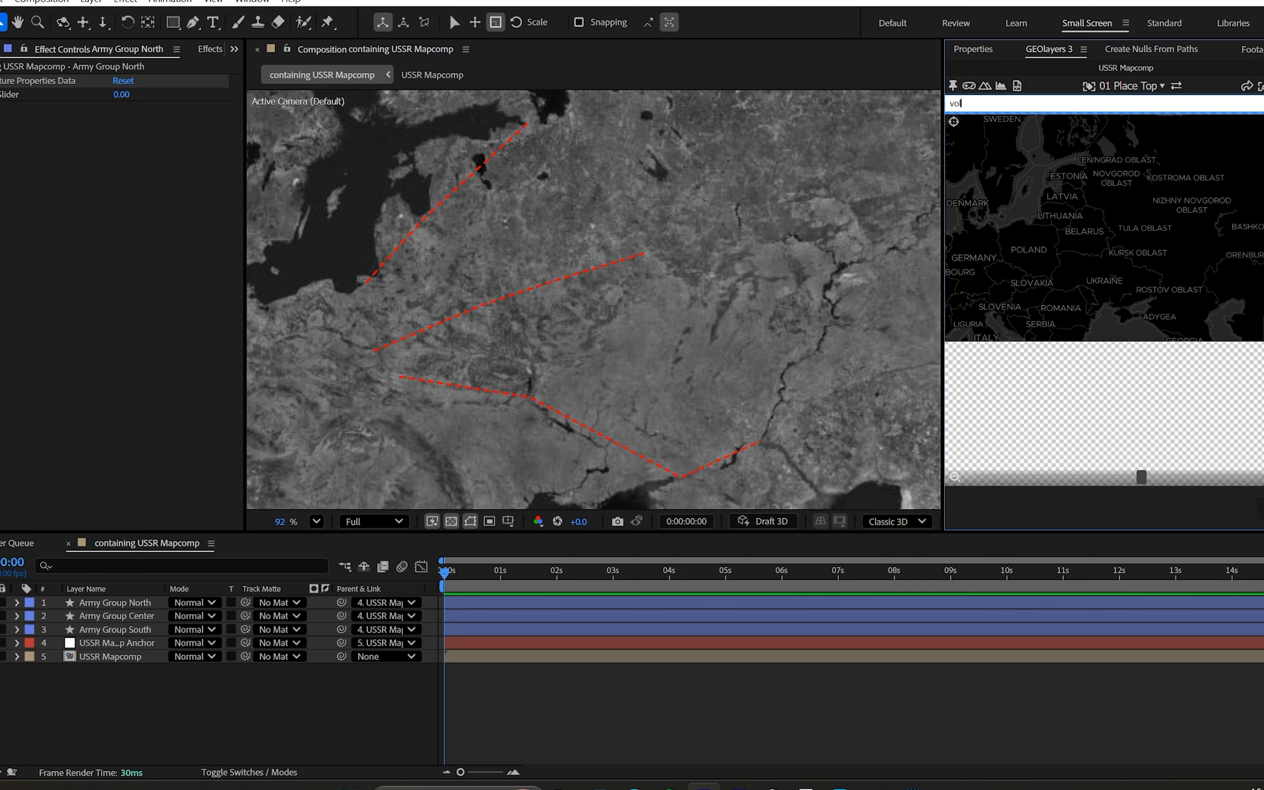
type("oog")
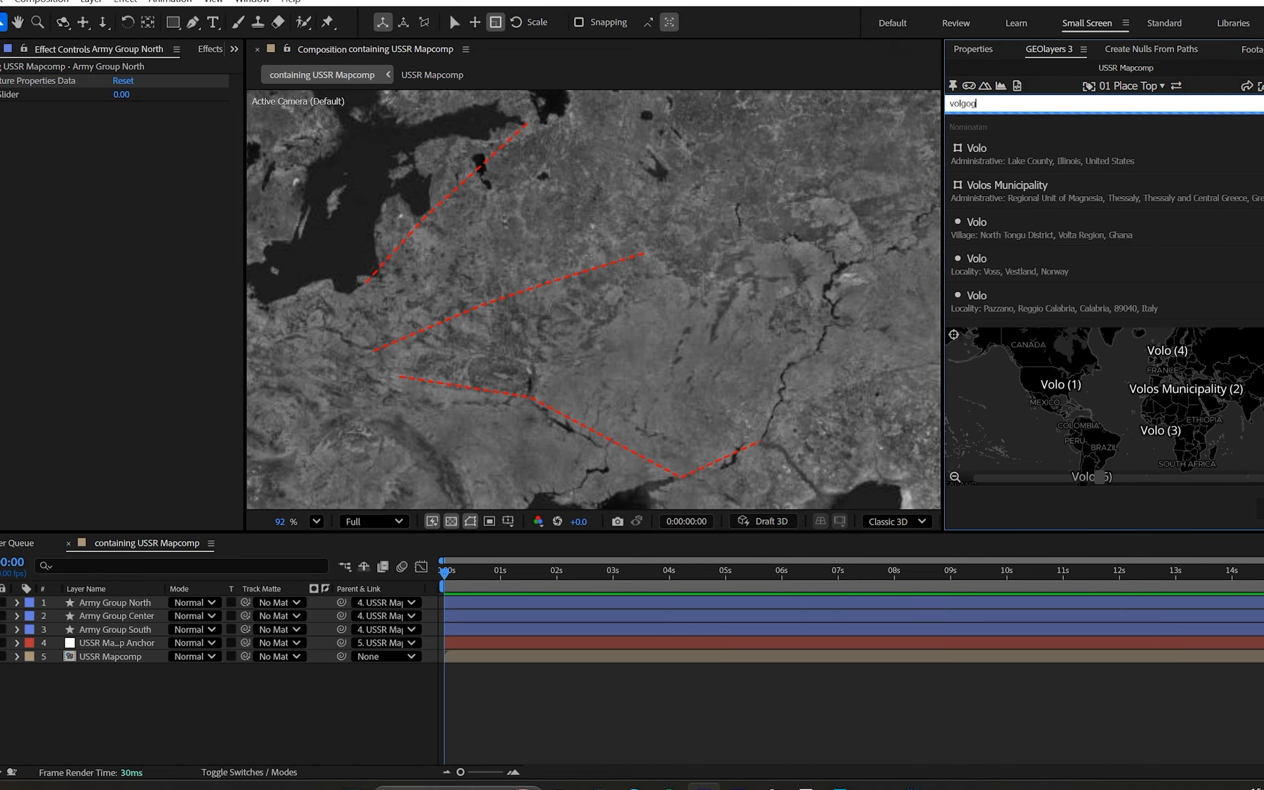
type("rad")
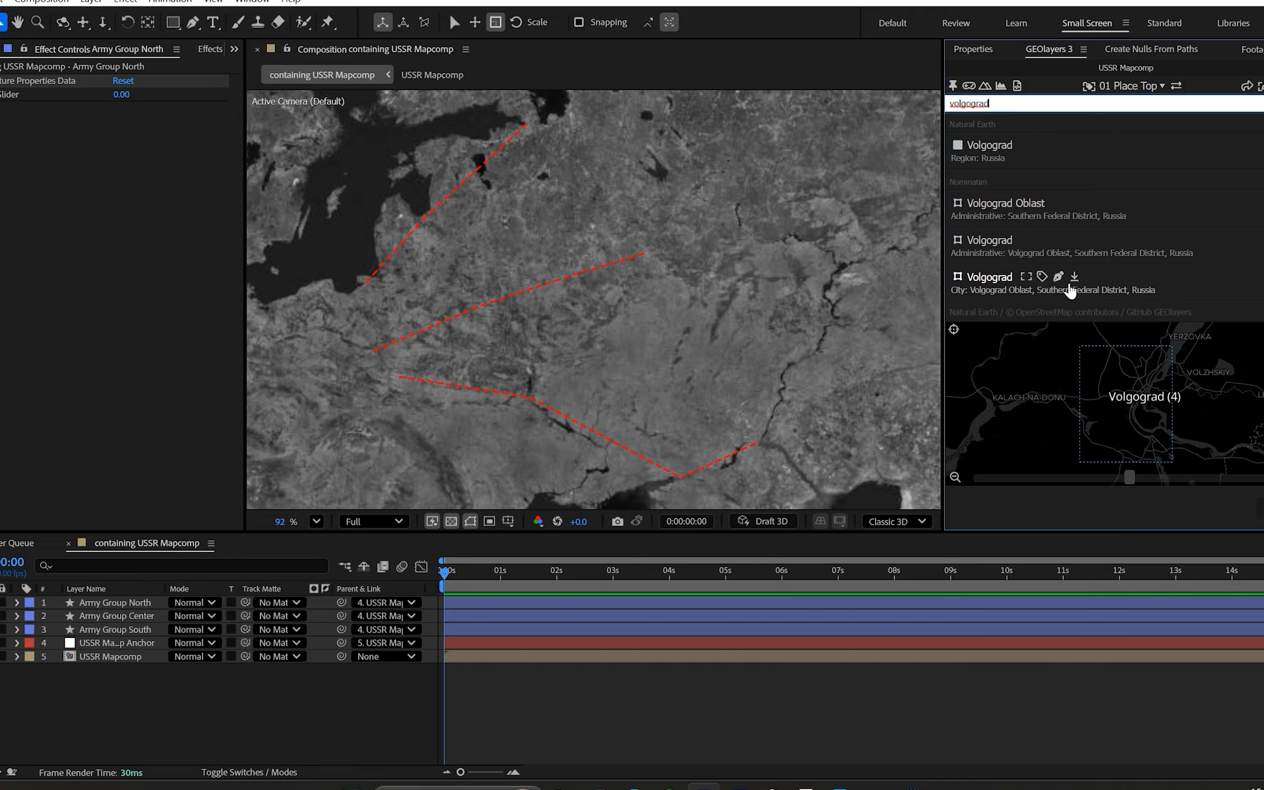
left_click(1074, 245)
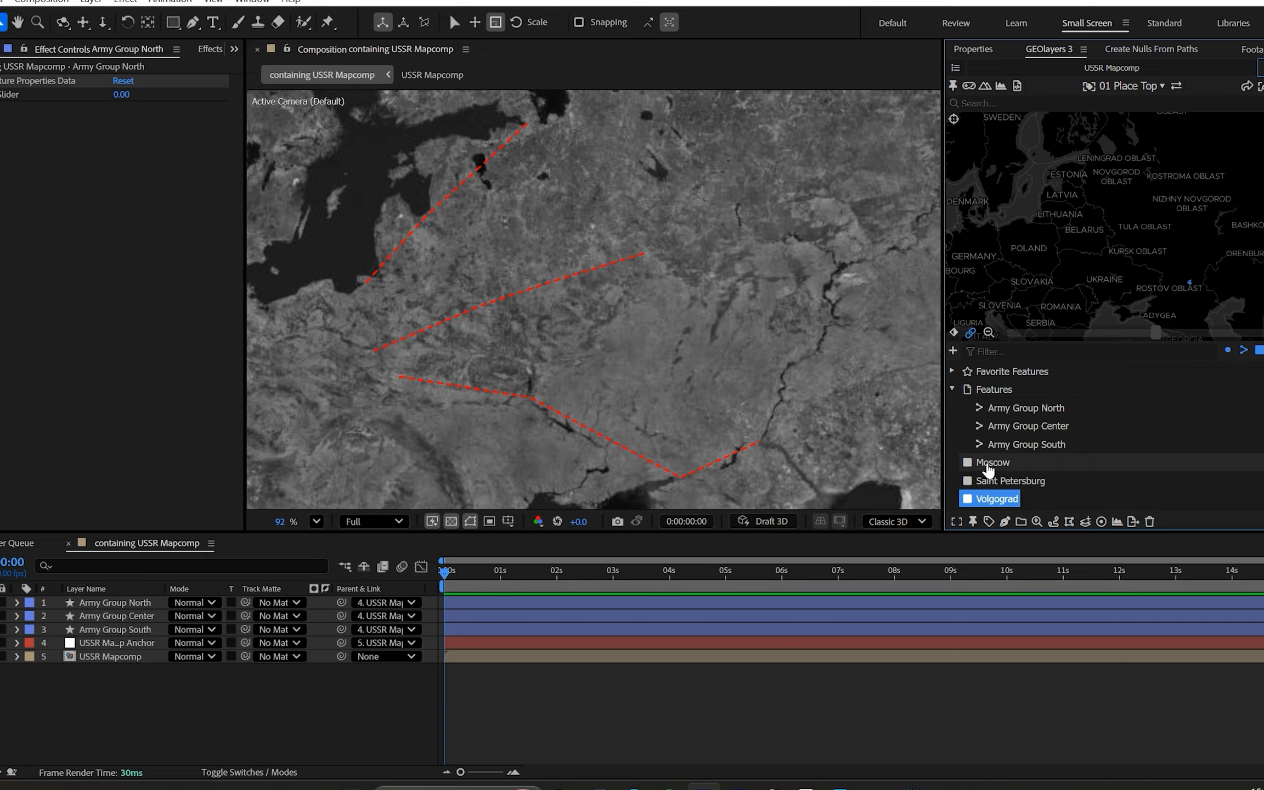
Draw the Moscow, Saint Petersburg and Volgograd features together as one shape layer in the map composition.
left_click(993, 462)
left_click(996, 499, "shift")
left_click(1005, 522)
left_click(1035, 466)
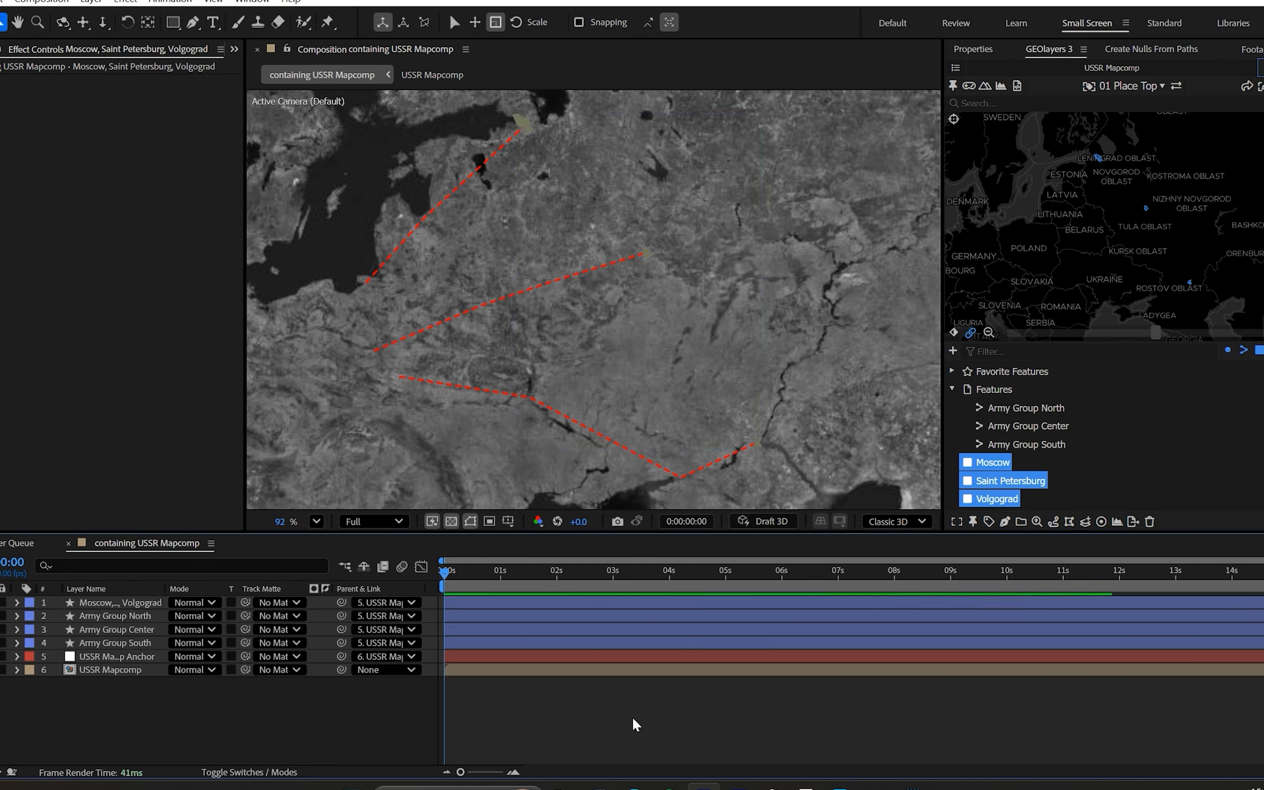
Set the fill of the combined Moscow, Saint Petersburg and Volgograd shape layer to bright yellow.
left_click(118, 602)
left_click(719, 22)
left_click_drag(621, 306, 663, 287)
left_click(788, 291)
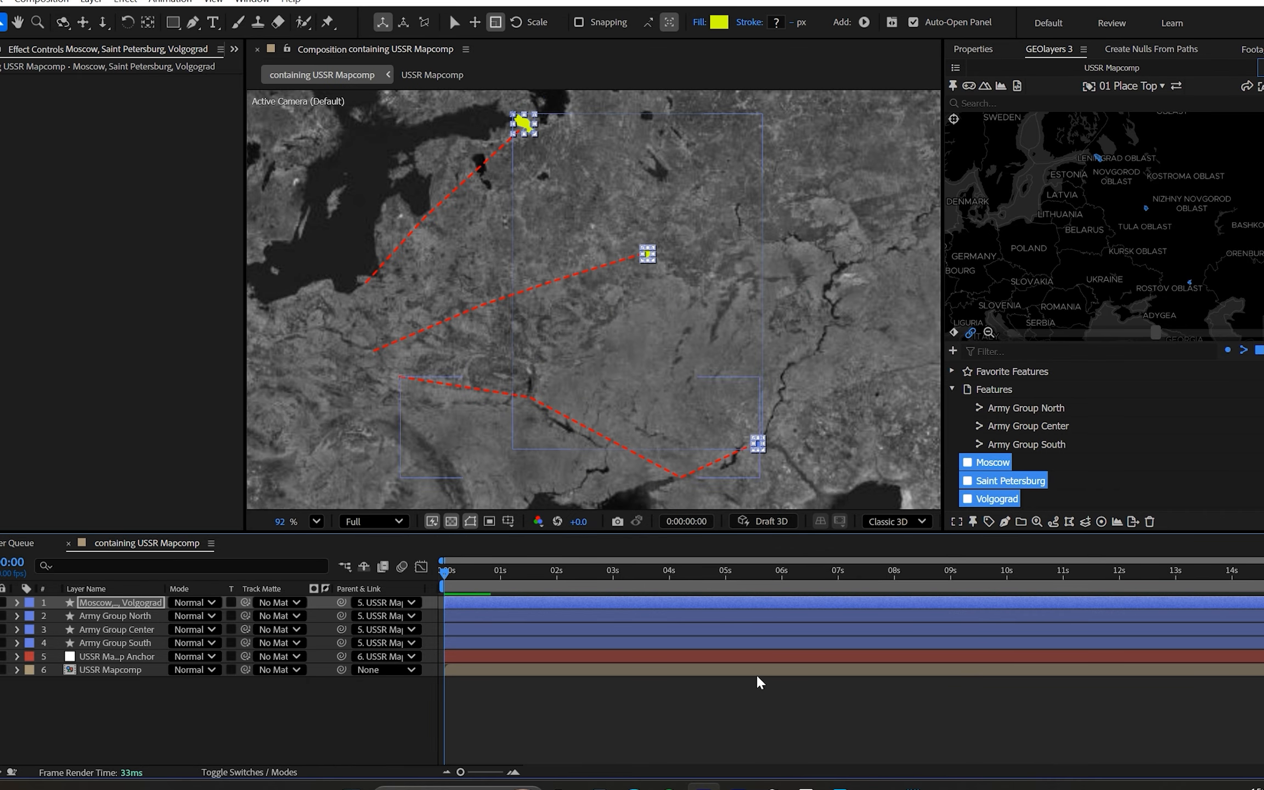
left_click(761, 707)
Examine the city shapes at Volgograd, Moscow and Saint Petersburg where the dashed army routes end.
scroll(754, 469, "up", 4)
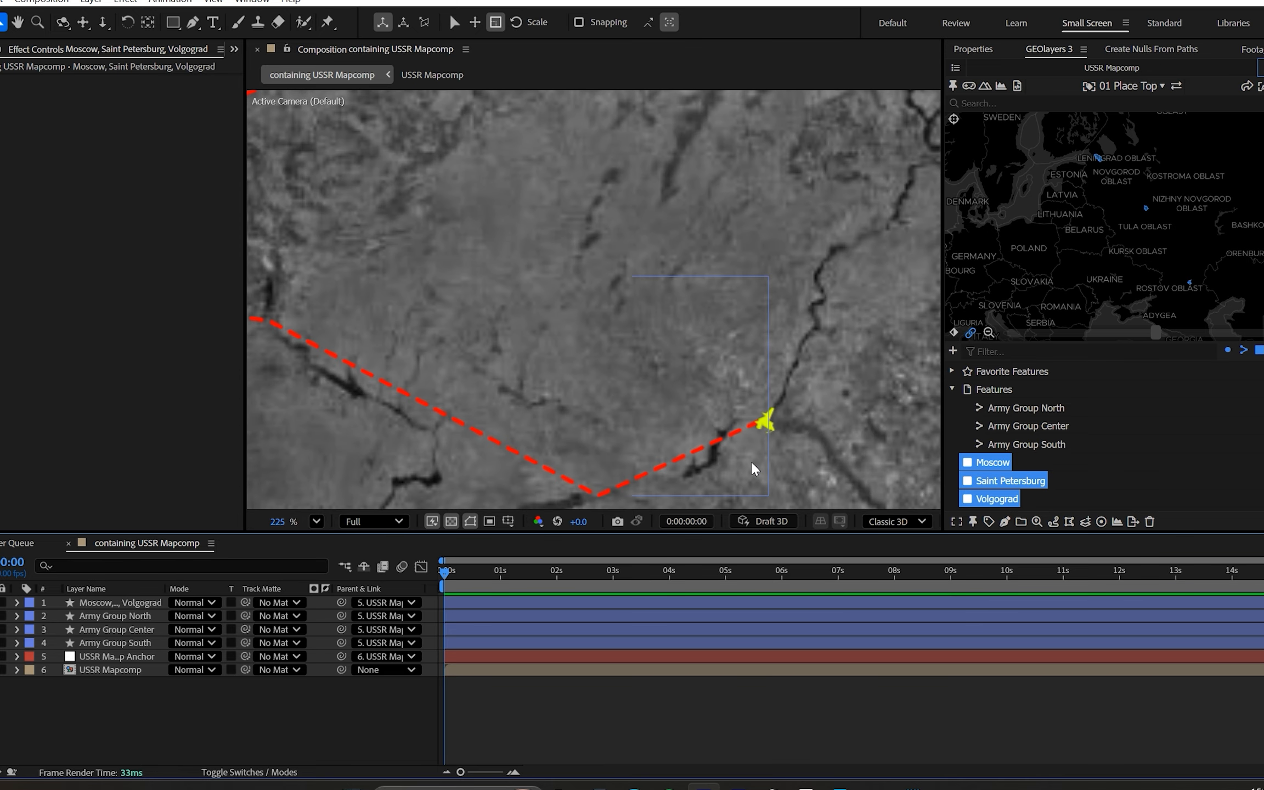
scroll(765, 458, "up", 3)
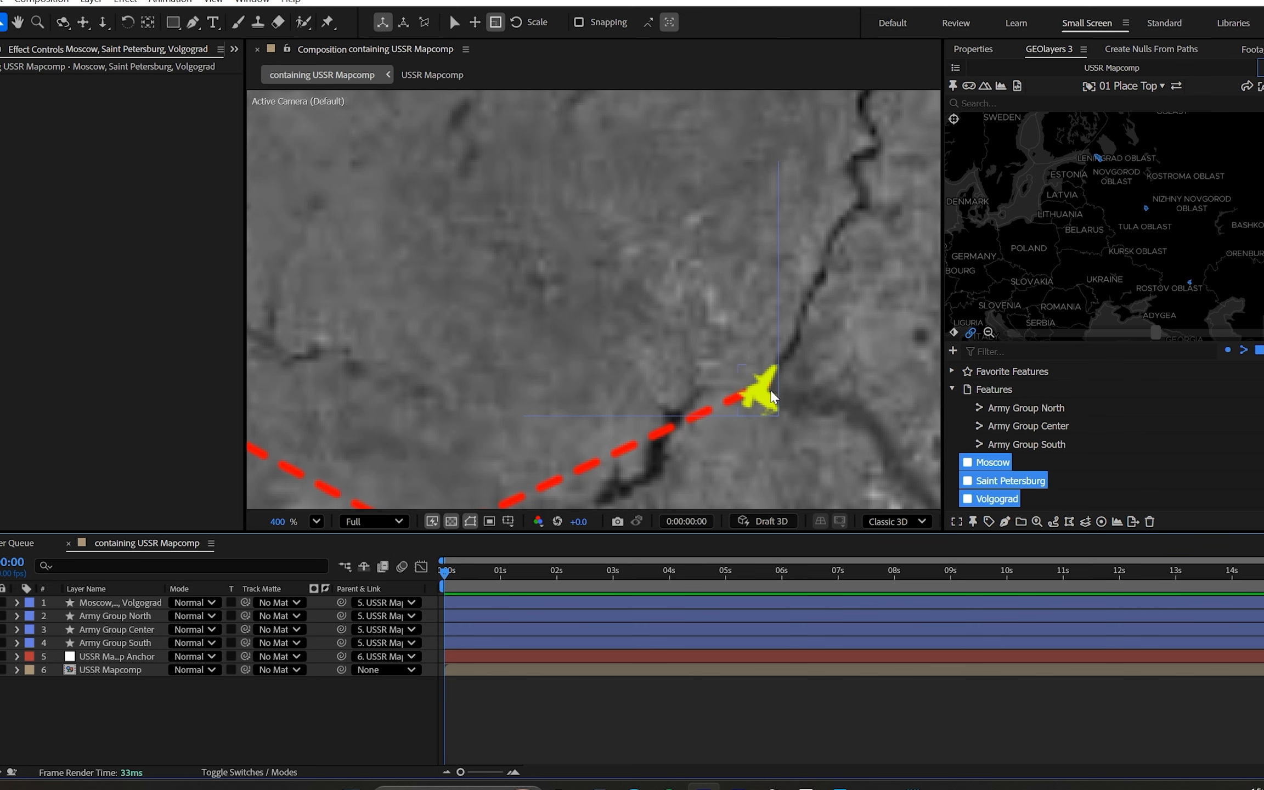
scroll(759, 403, "down", 6)
scroll(659, 319, "up", 8)
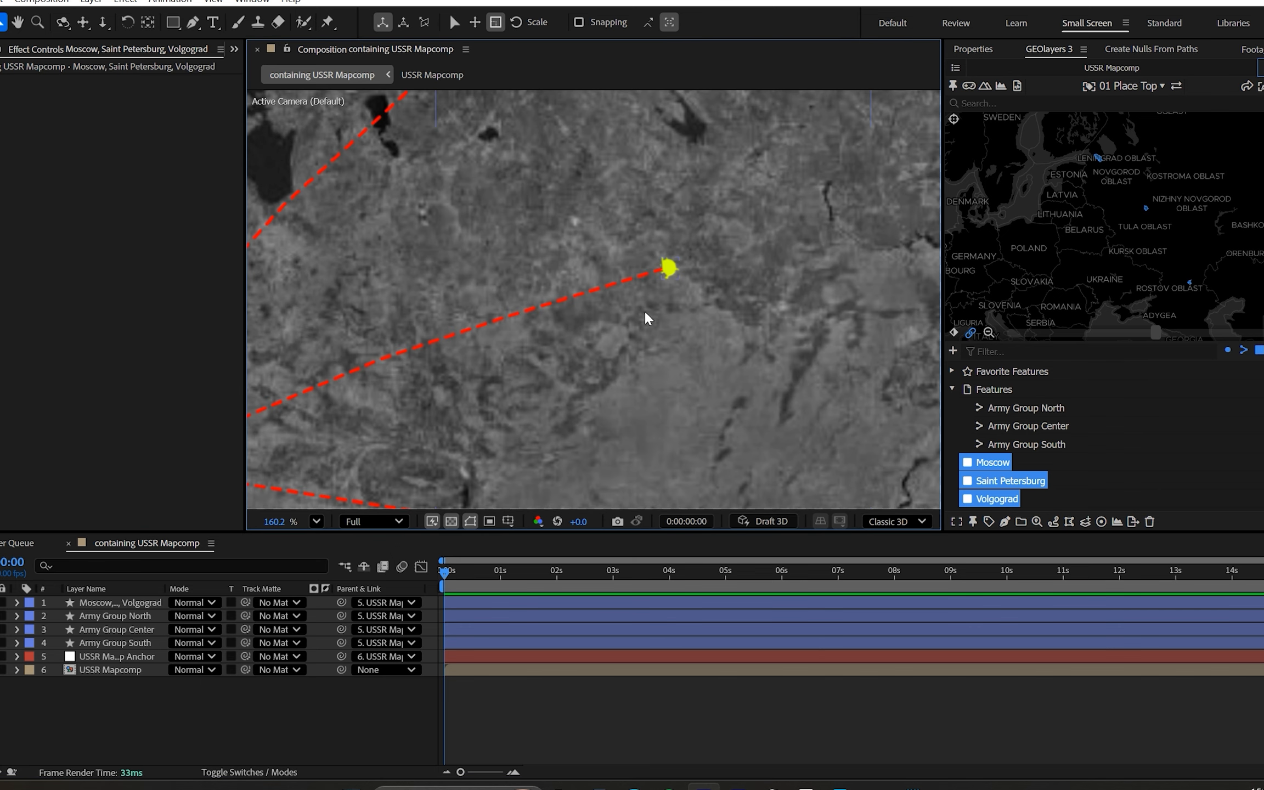
scroll(670, 294, "down", 8)
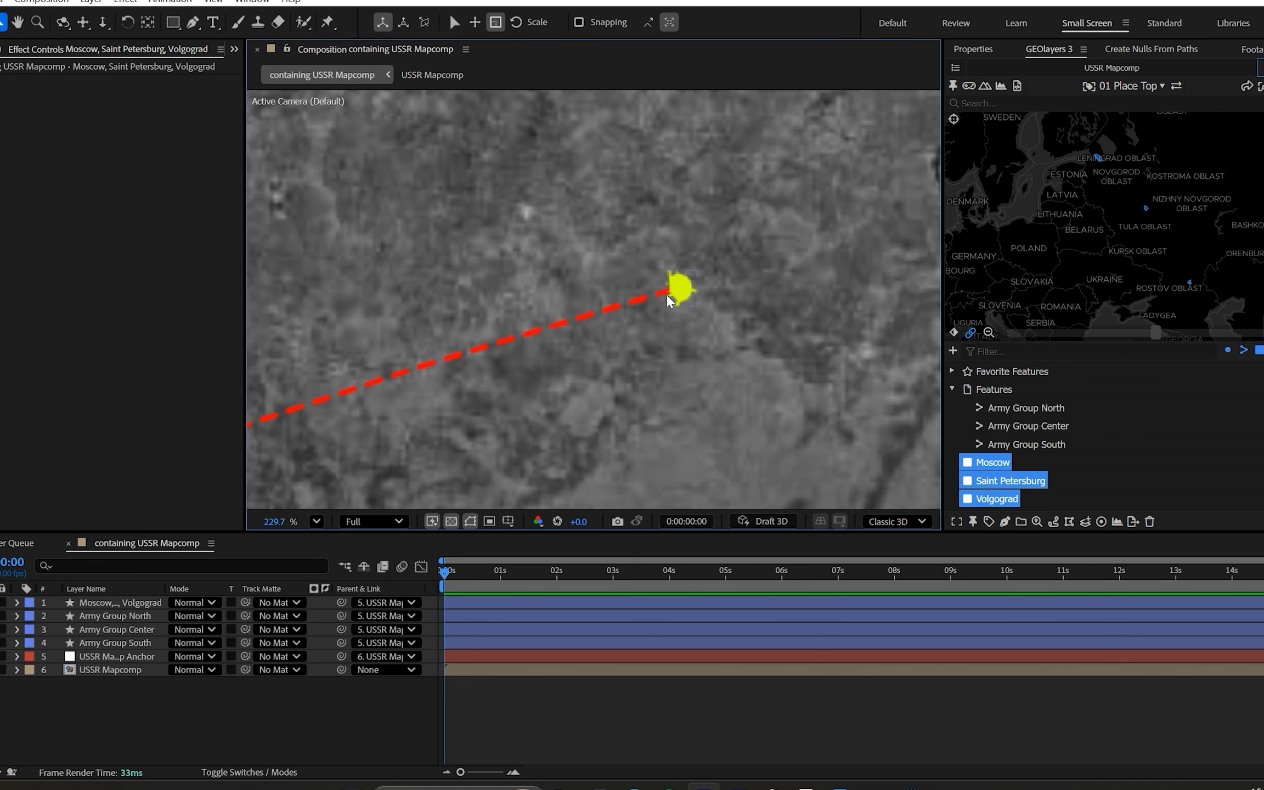
left_click_drag(611, 244, 636, 303)
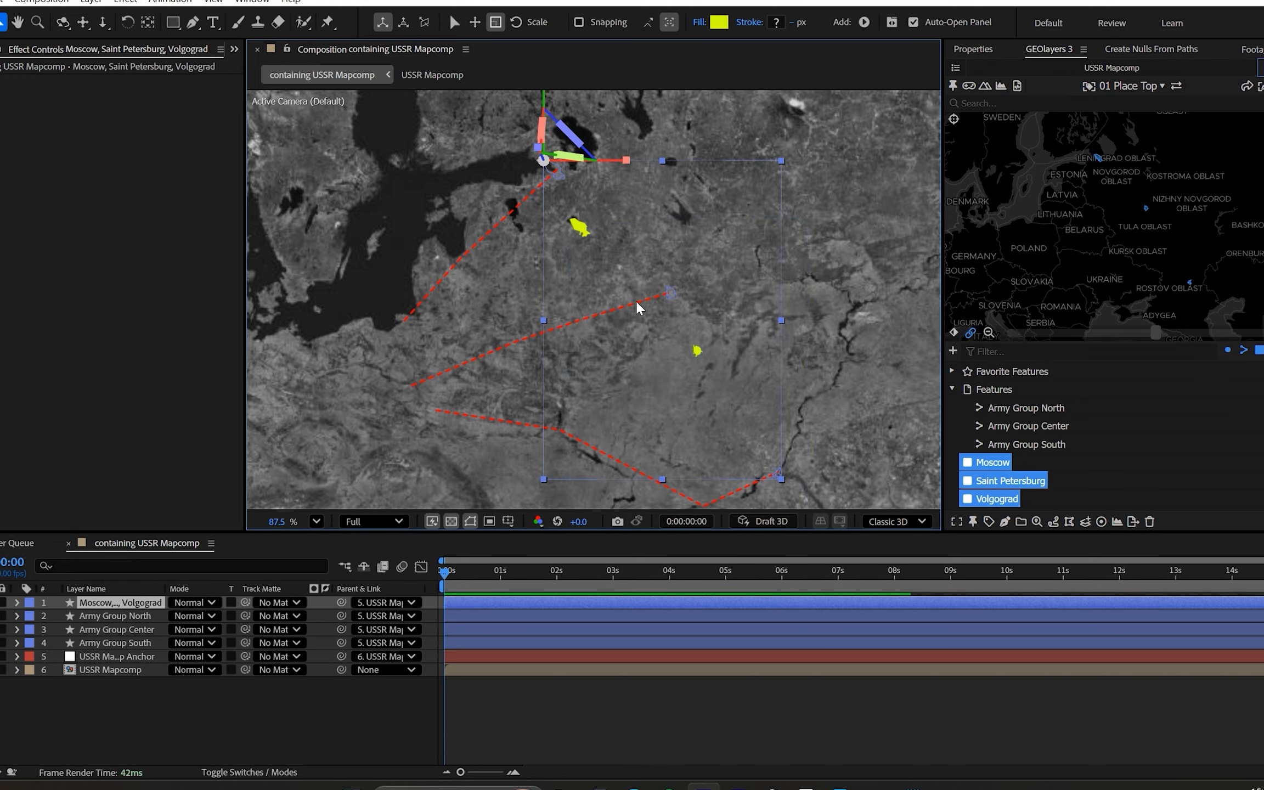
scroll(502, 206, "up", 3)
scroll(617, 295, "up", 3)
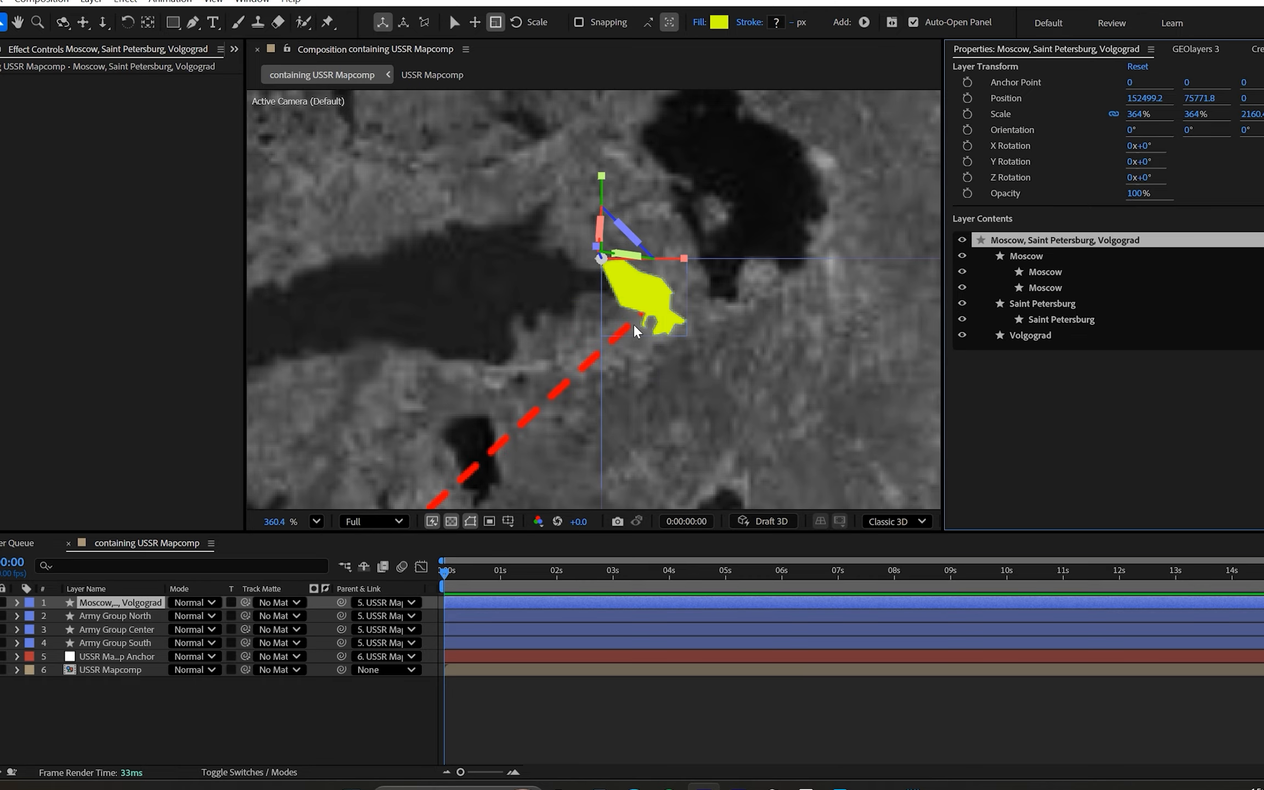
scroll(622, 418, "down", 4)
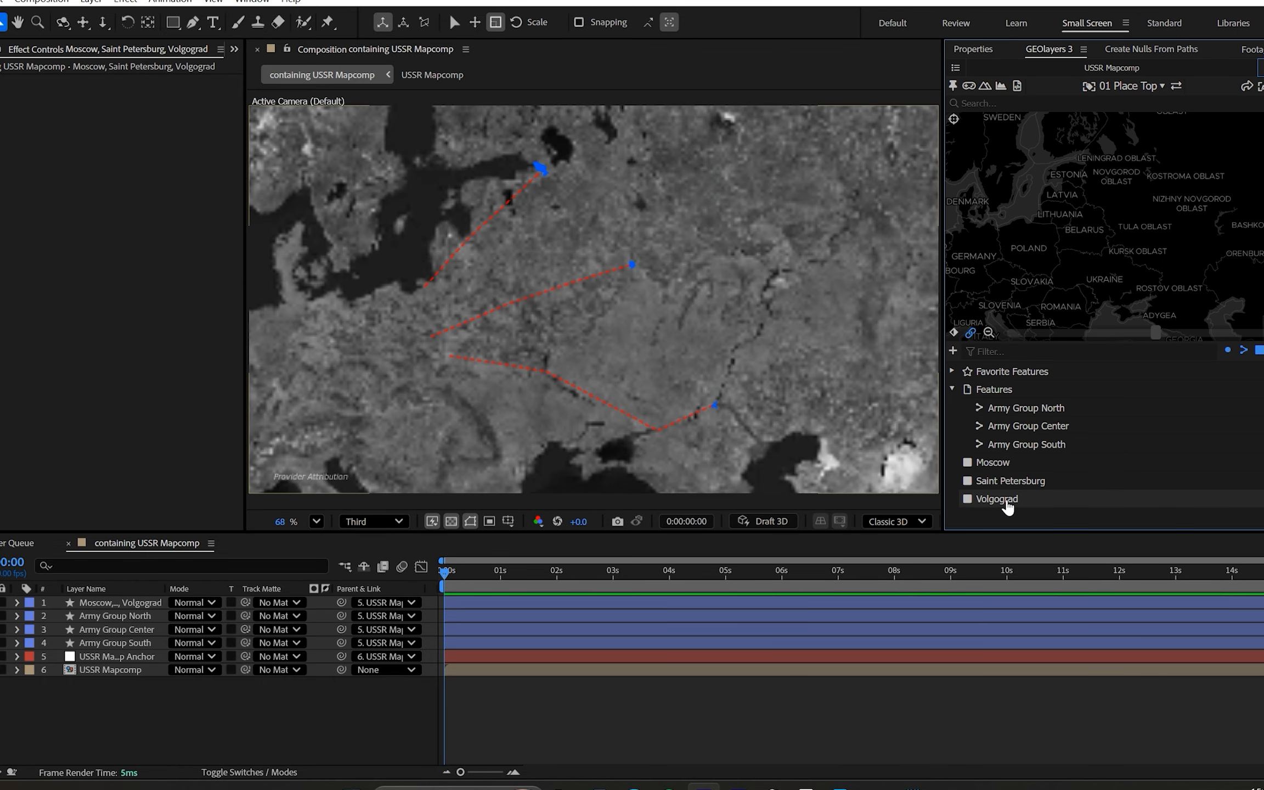
Add a new label template for the map features.
left_click(998, 499)
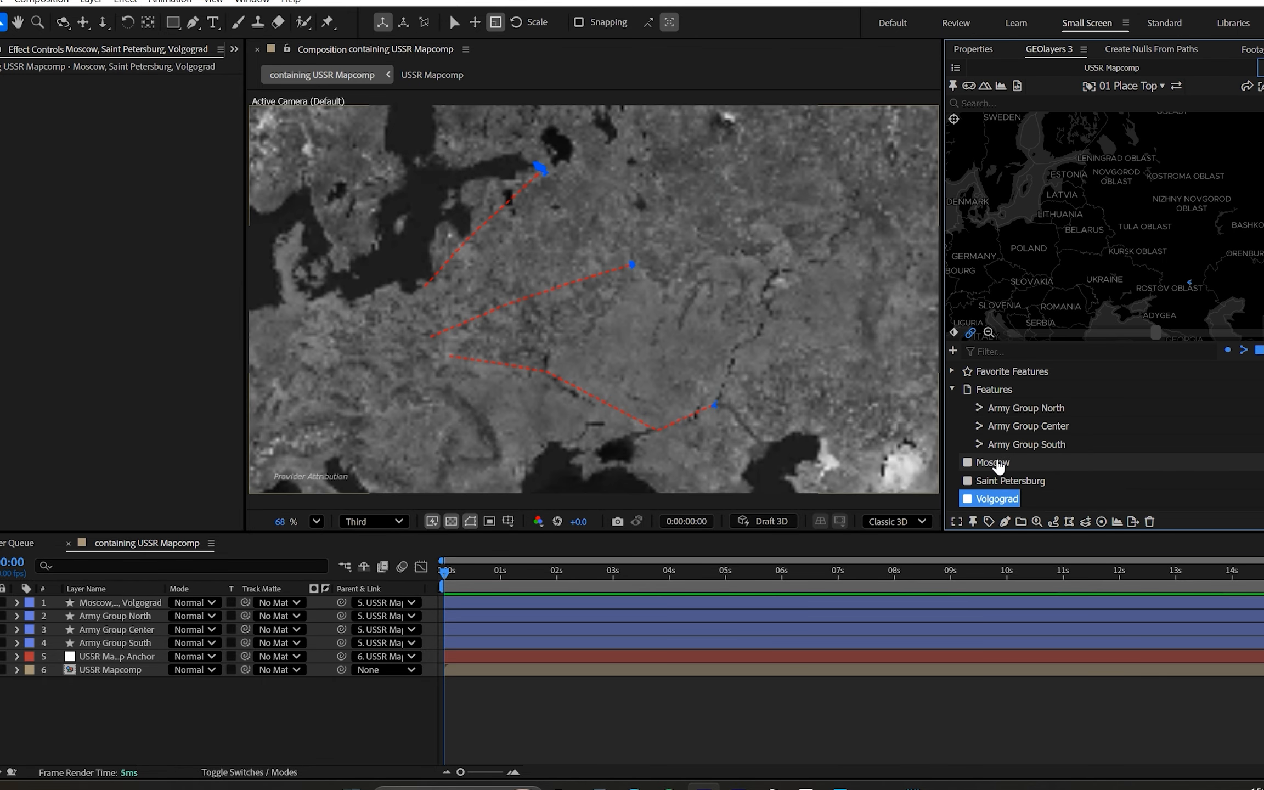
left_click(1146, 86)
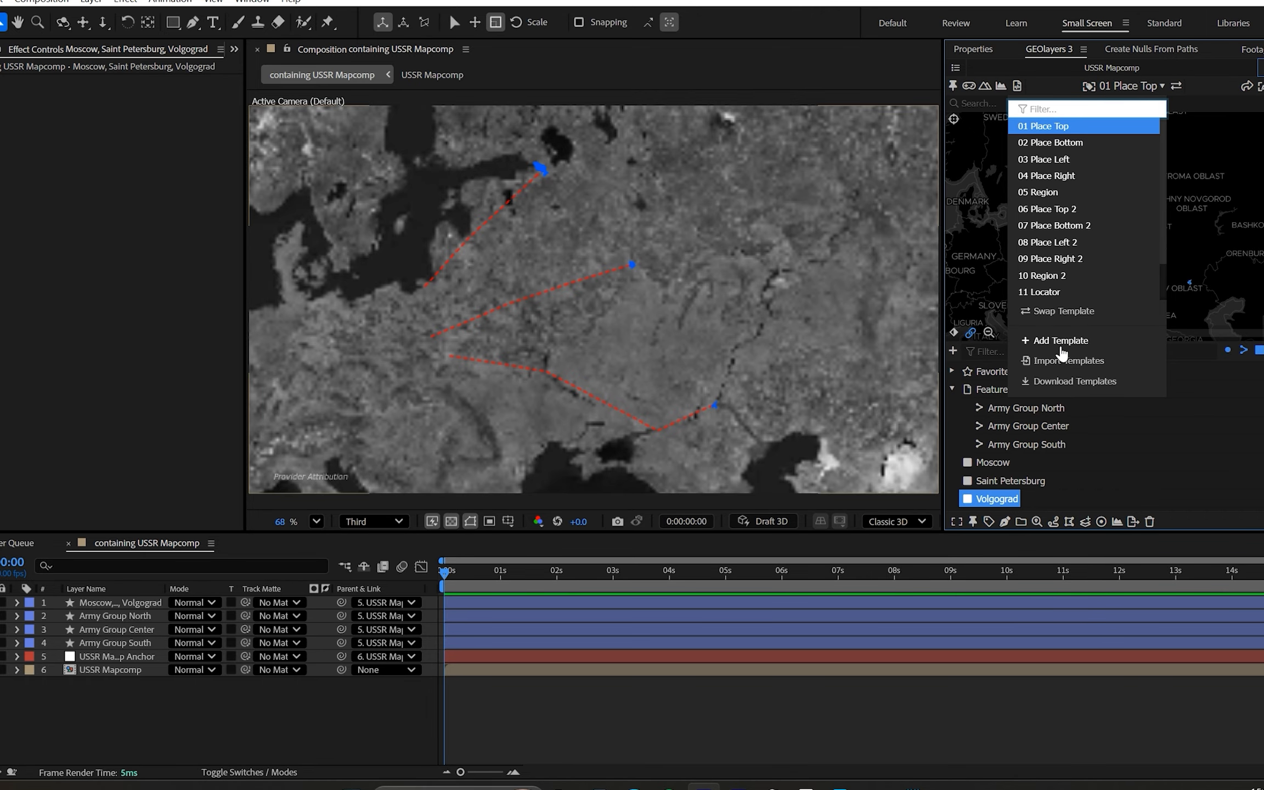
left_click(1059, 341)
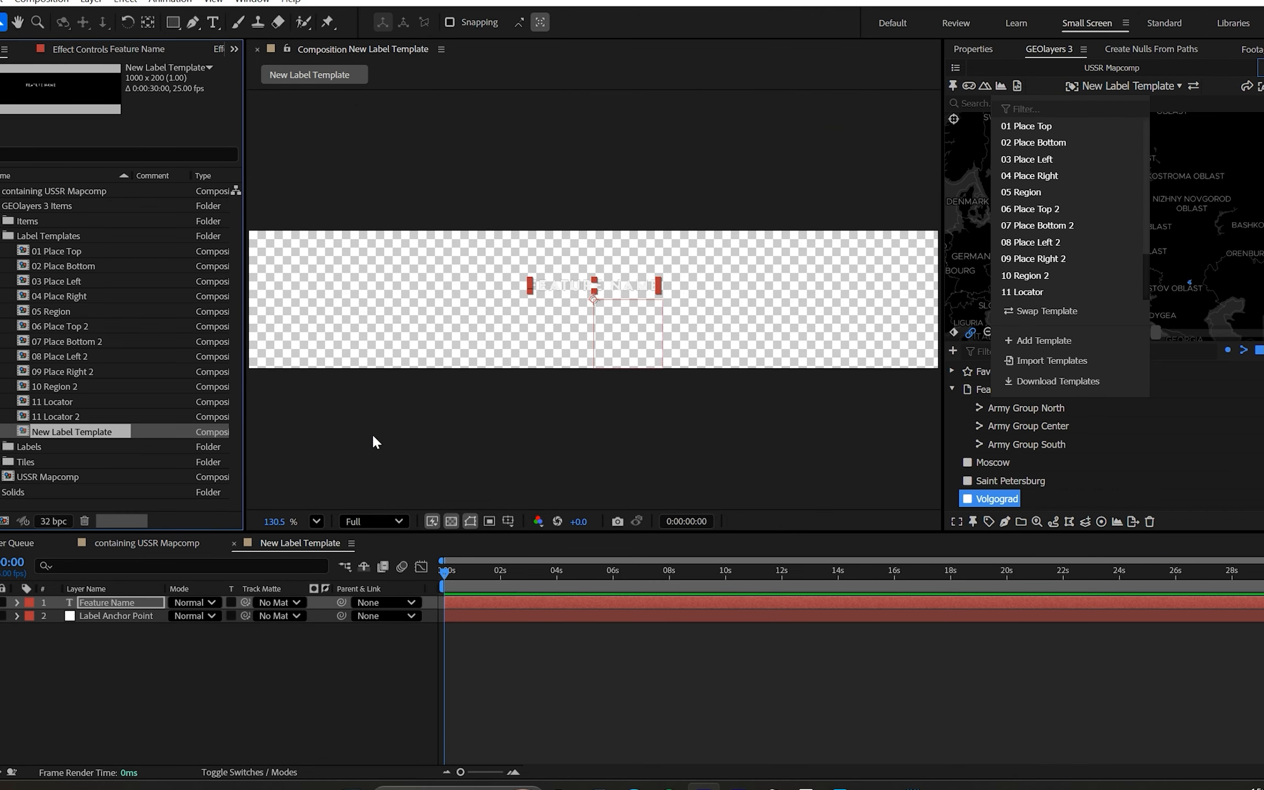
Change the font of the Feature Name text in the new label template to a serif typeface matching "spe".
double_click(579, 282)
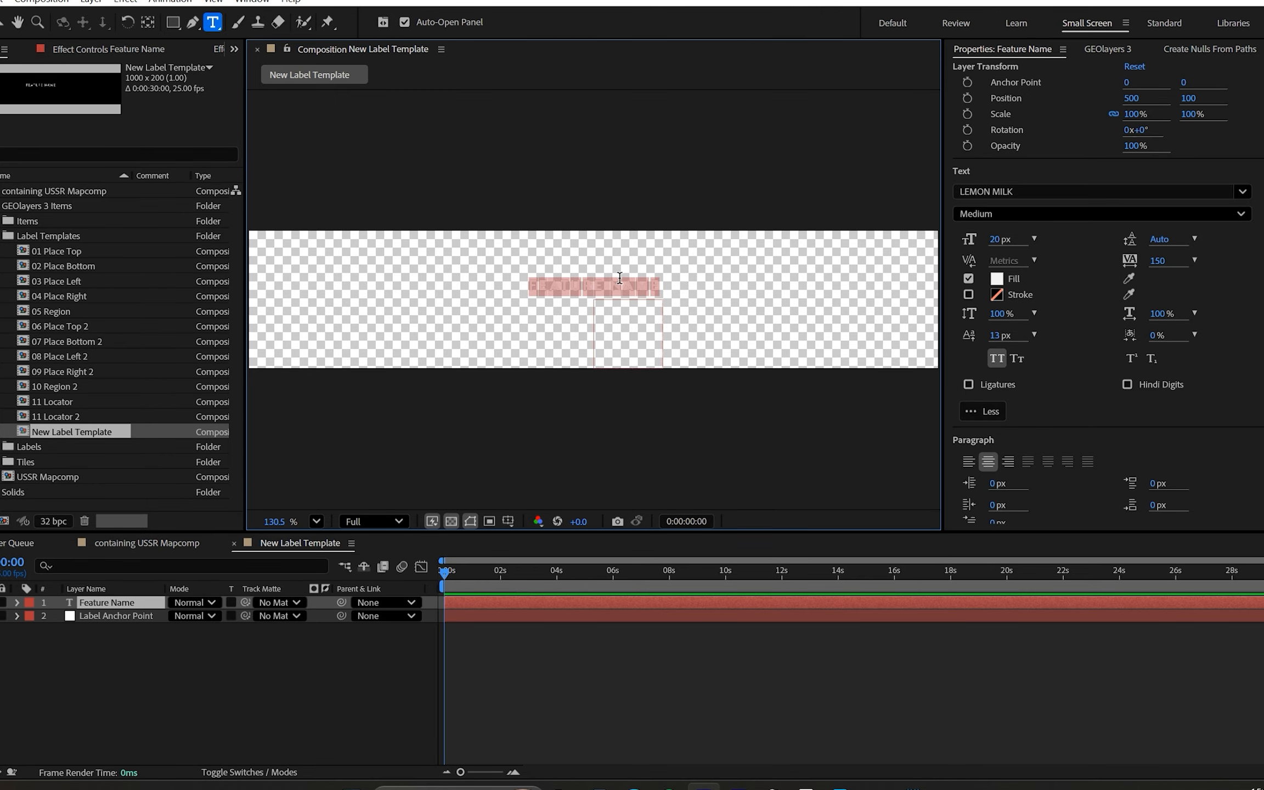
left_click(687, 685)
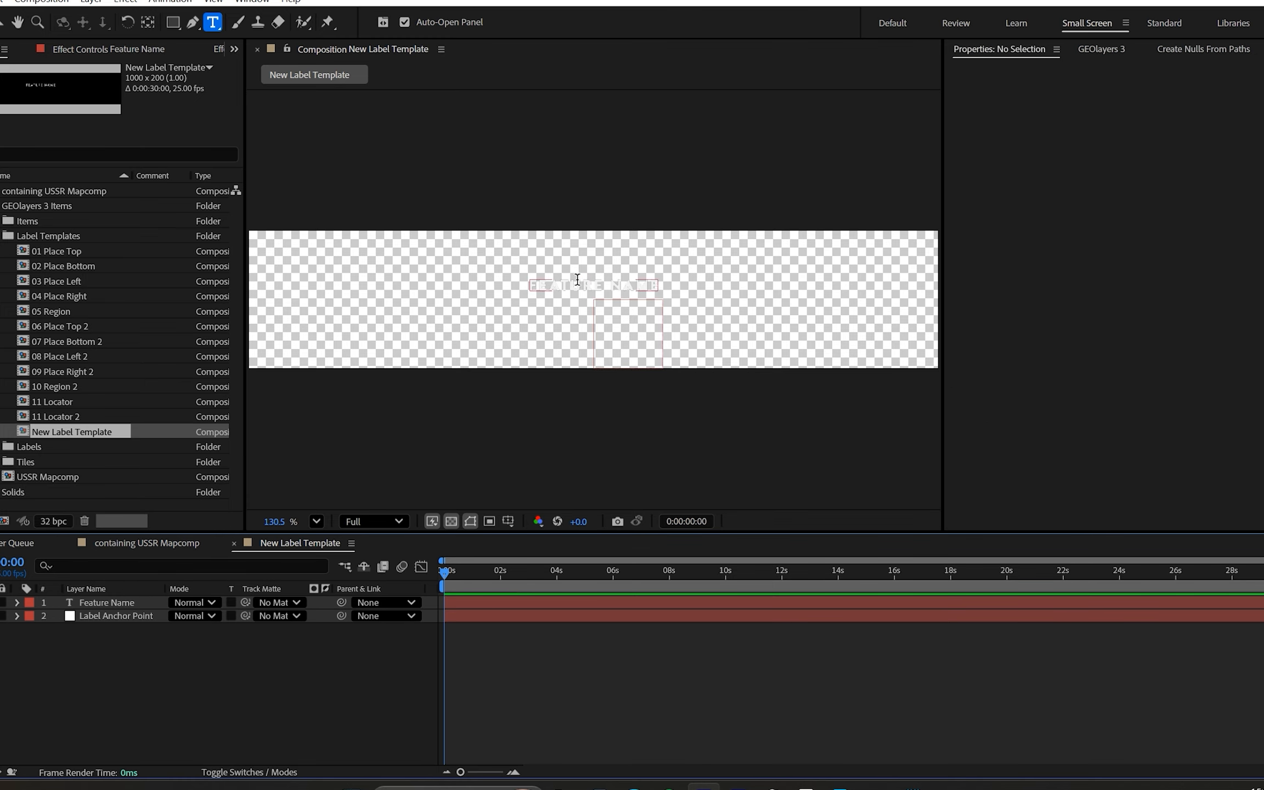
key("v")
left_click(583, 283)
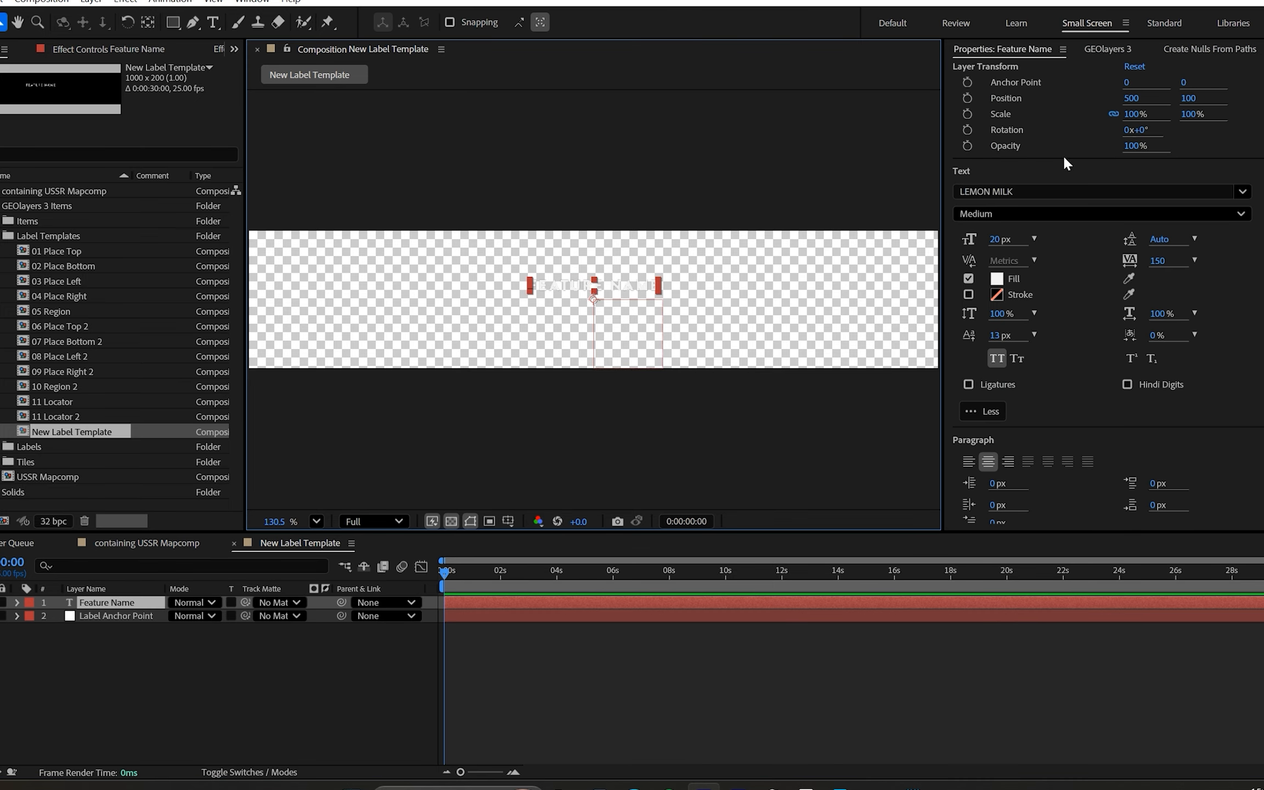
left_click(1009, 193)
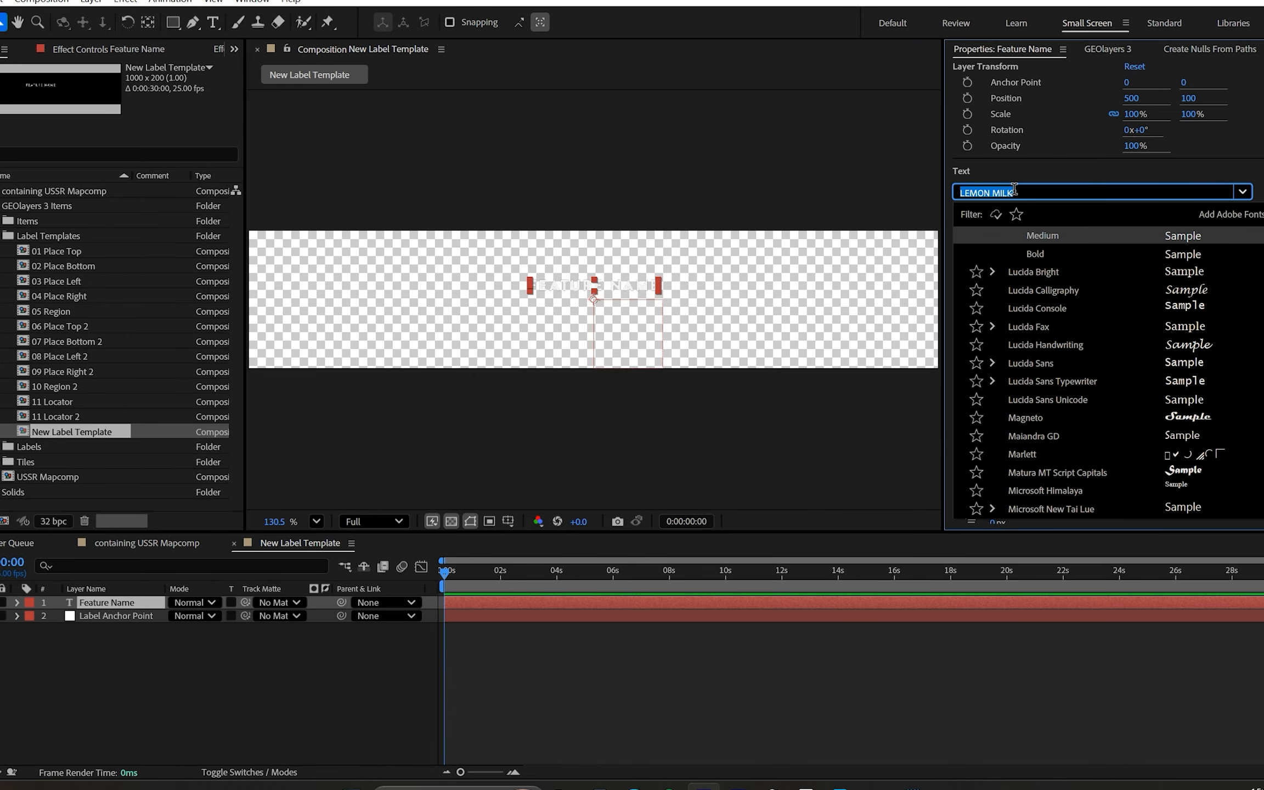
type("spe")
left_click(1070, 257)
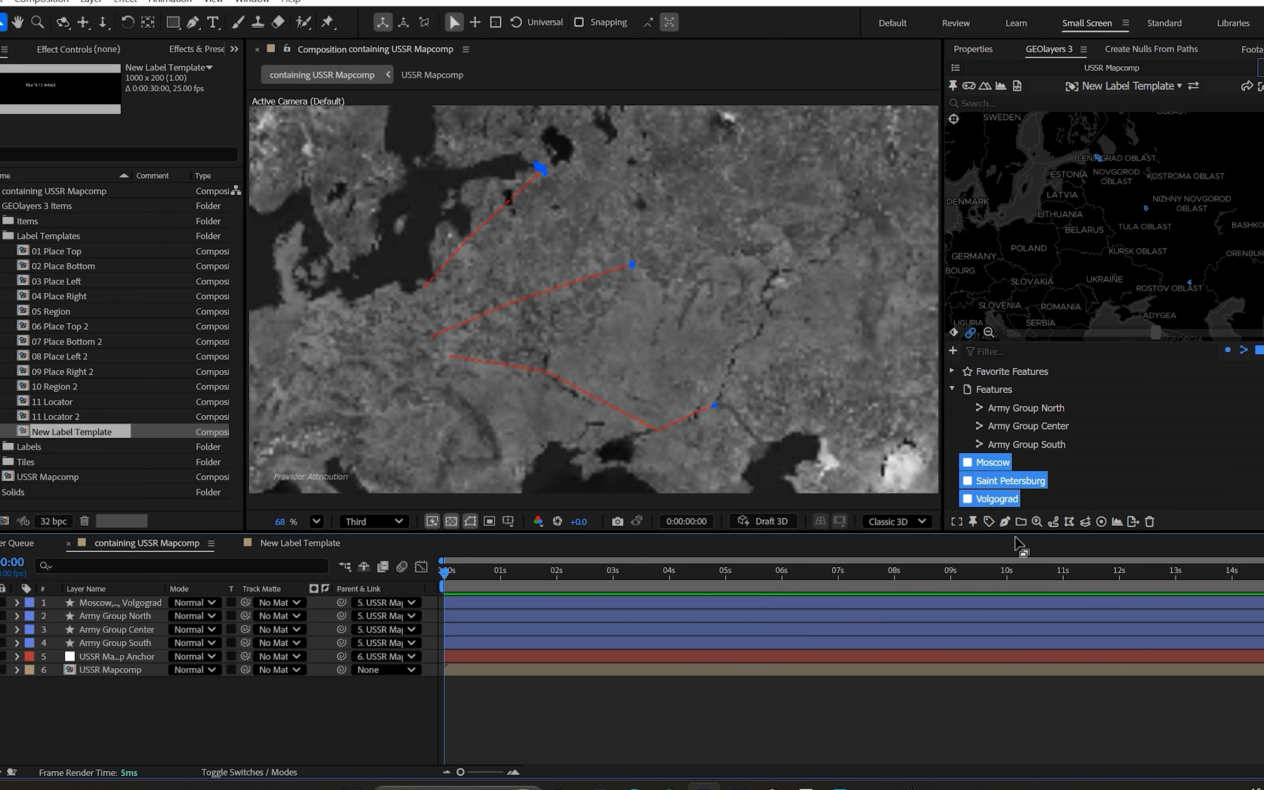
Create labels for Moscow, Saint Petersburg and Volgograd on the map using New Label Template.
left_click(989, 523)
left_click(1023, 478)
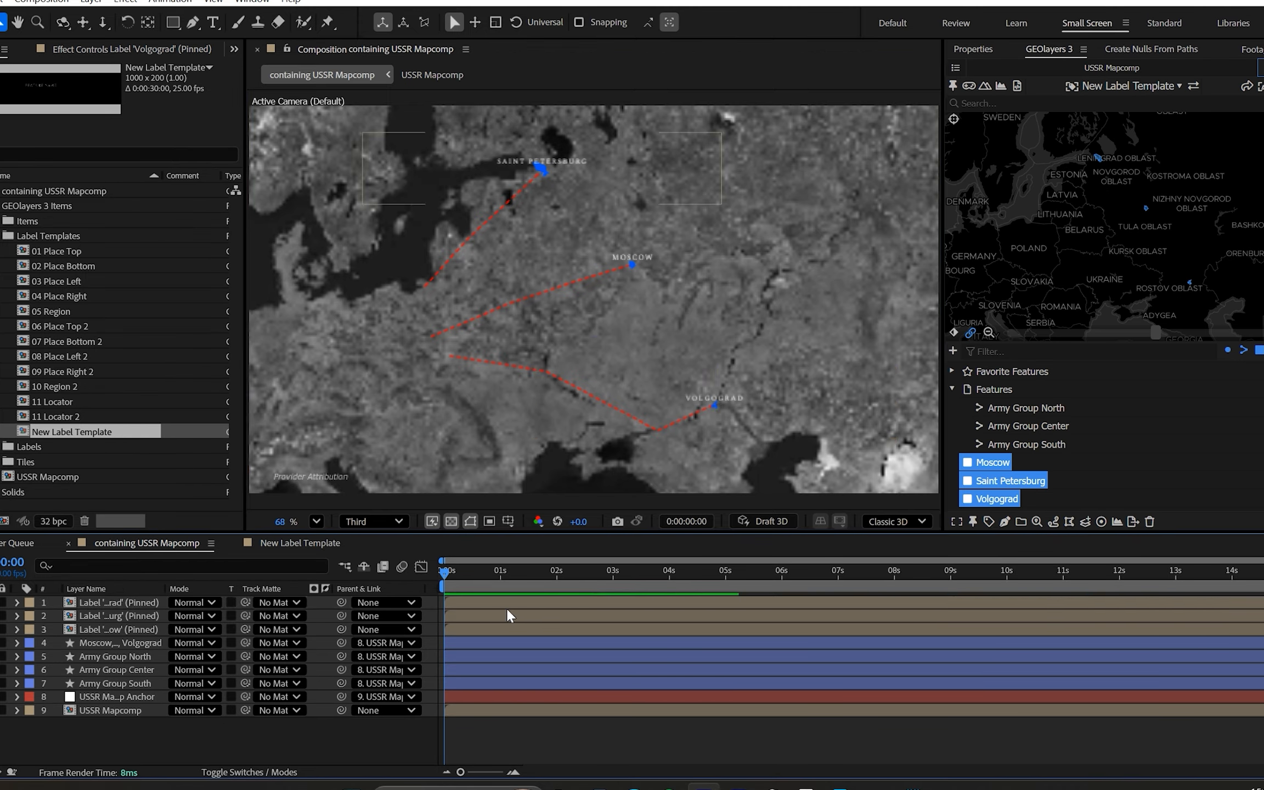
Set the font size of the Feature Name text in New Label Template to 36 px.
left_click(134, 602)
left_click(131, 630, "shift")
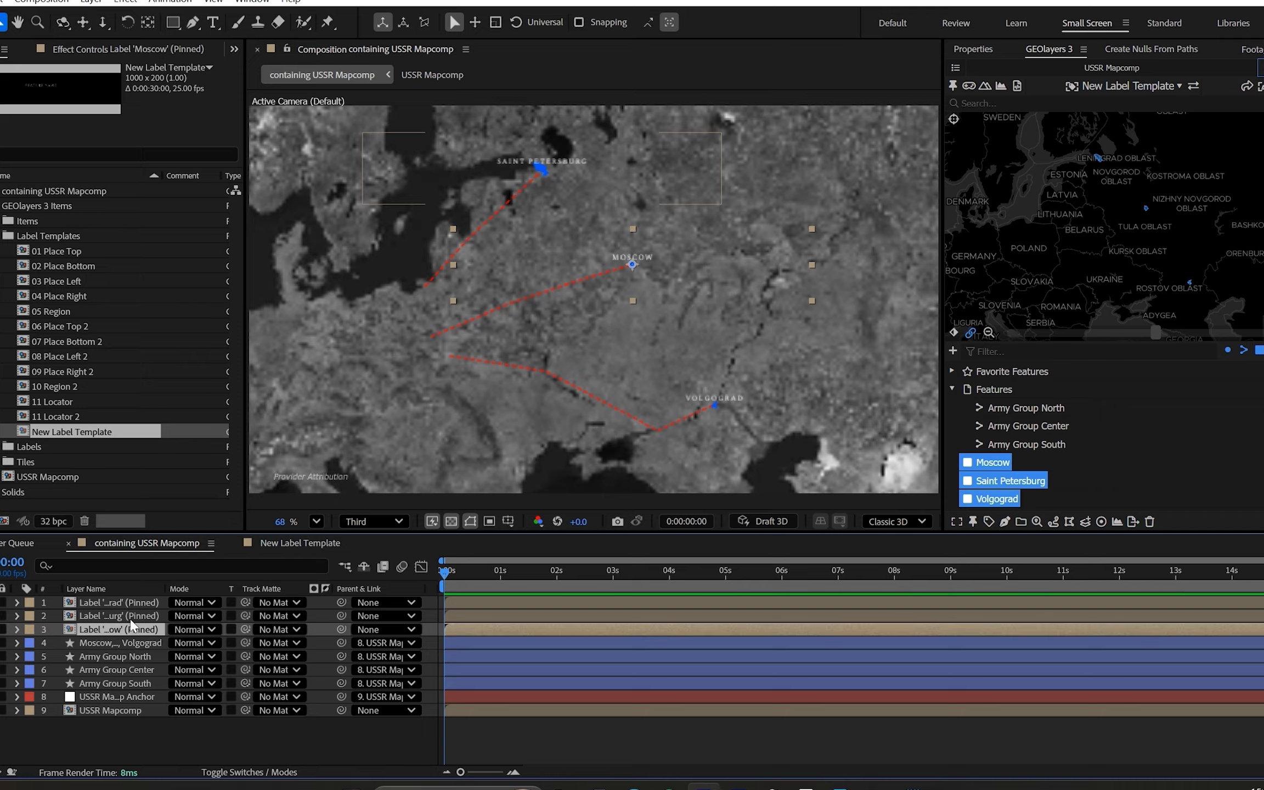
left_click(551, 758)
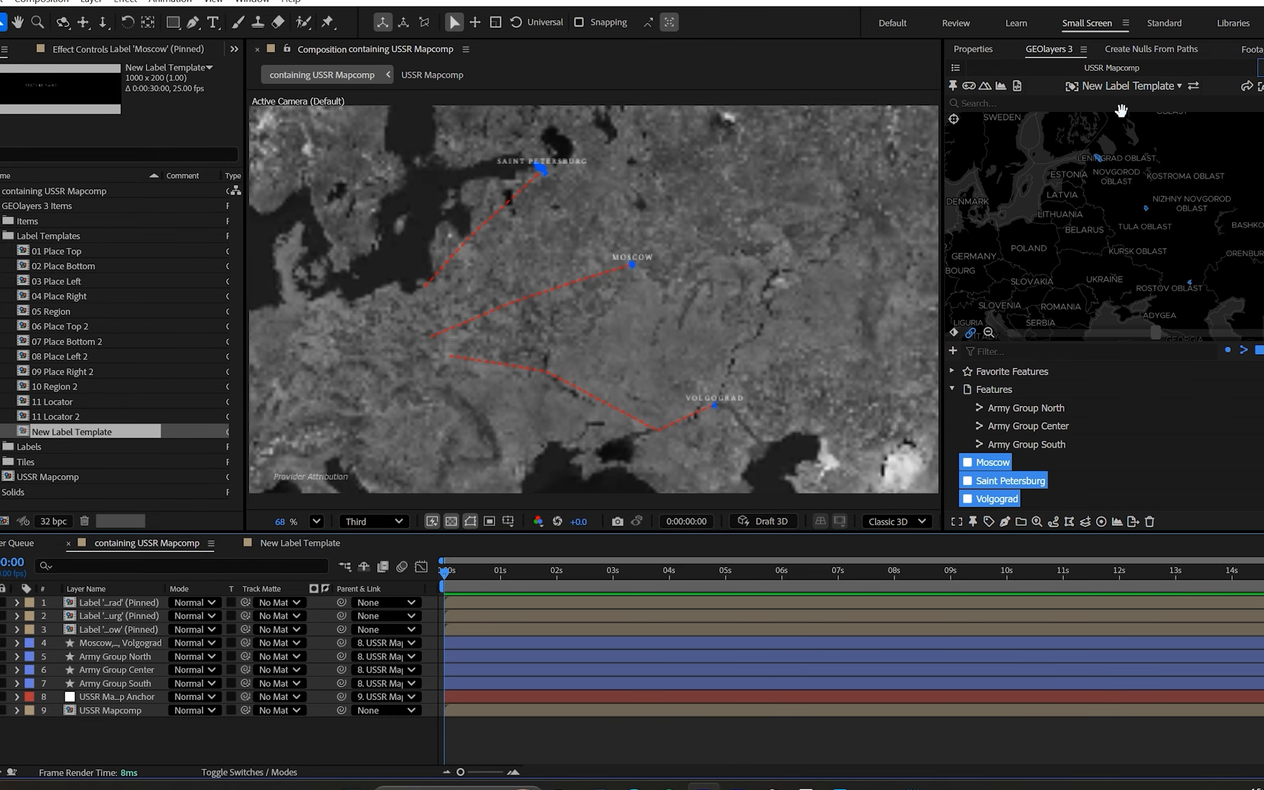
double_click(80, 439)
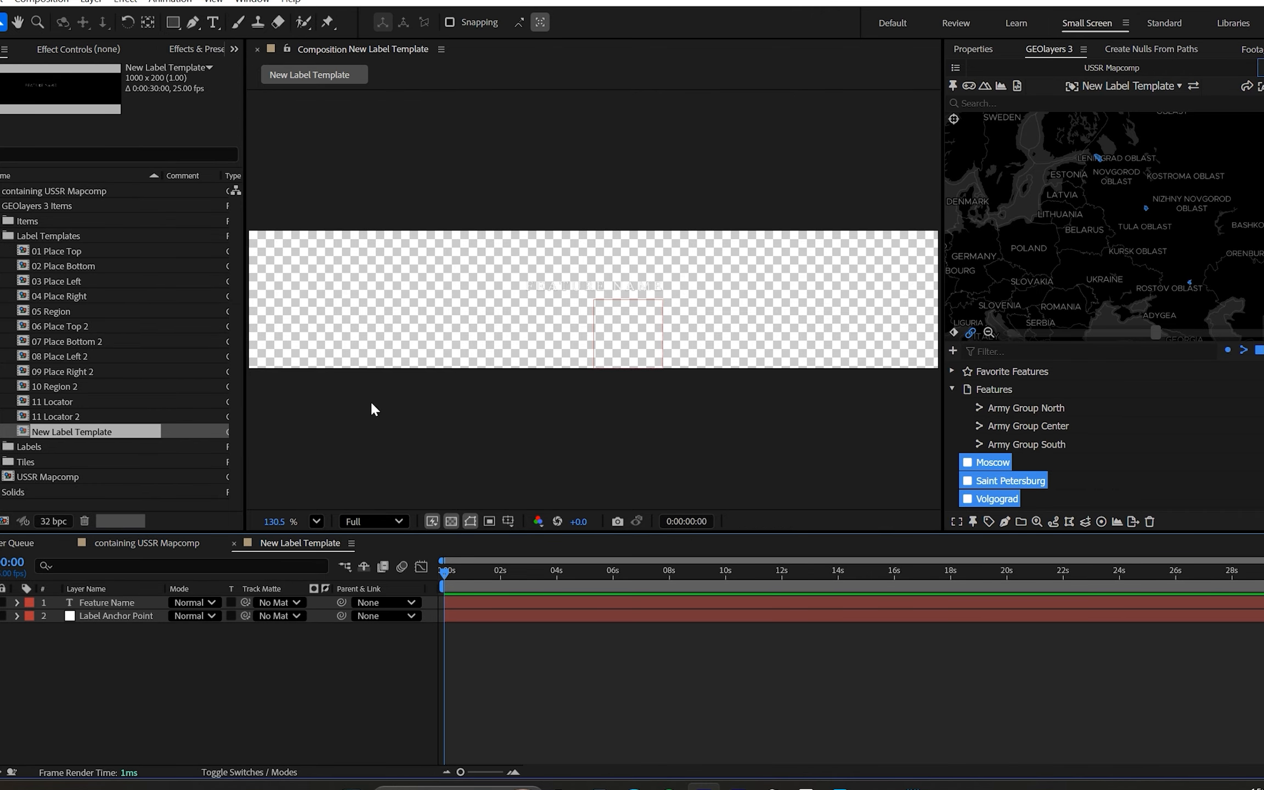
left_click(606, 290)
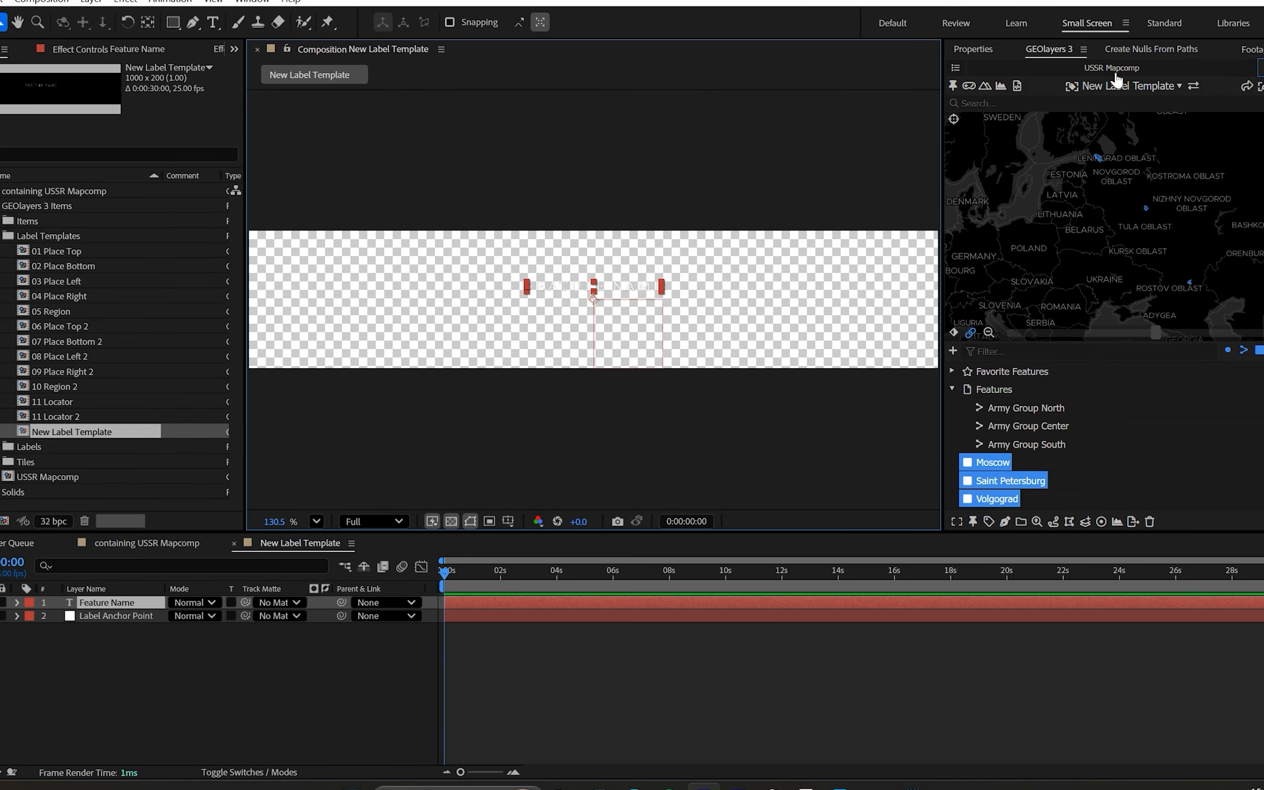
left_click(970, 48)
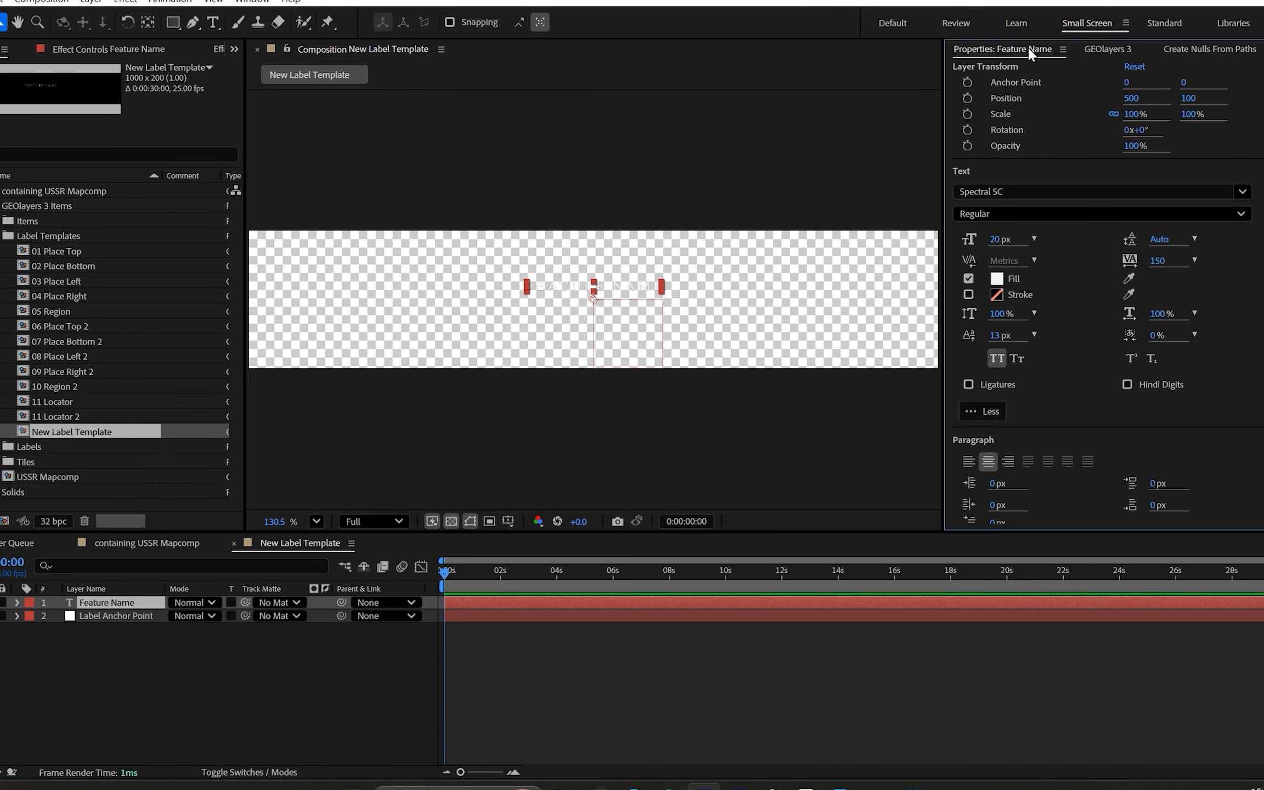
left_click(1033, 239)
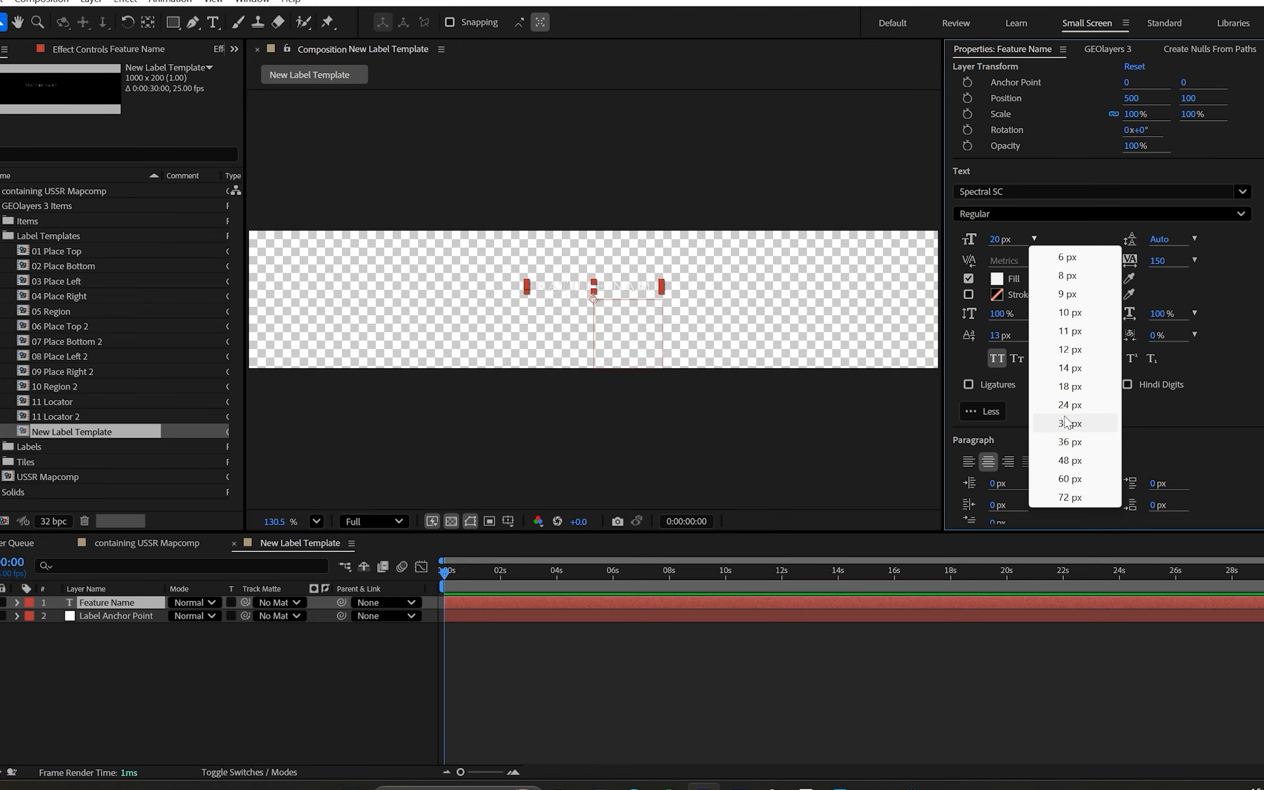
left_click(1068, 446)
Swap the Moscow, Saint Petersburg and Volgograd label layers in the map composition to the updated New Label Template.
left_click(1107, 48)
left_click(1155, 95)
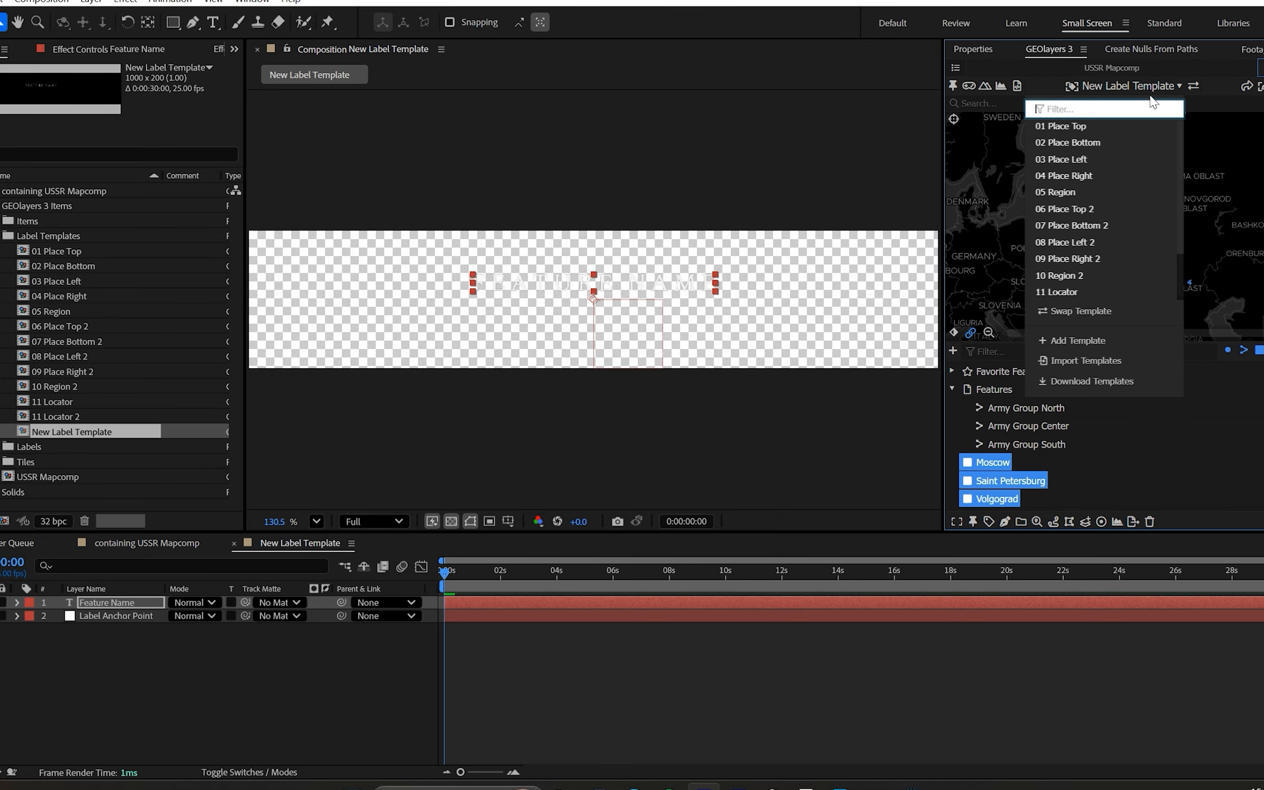
left_click(1196, 94)
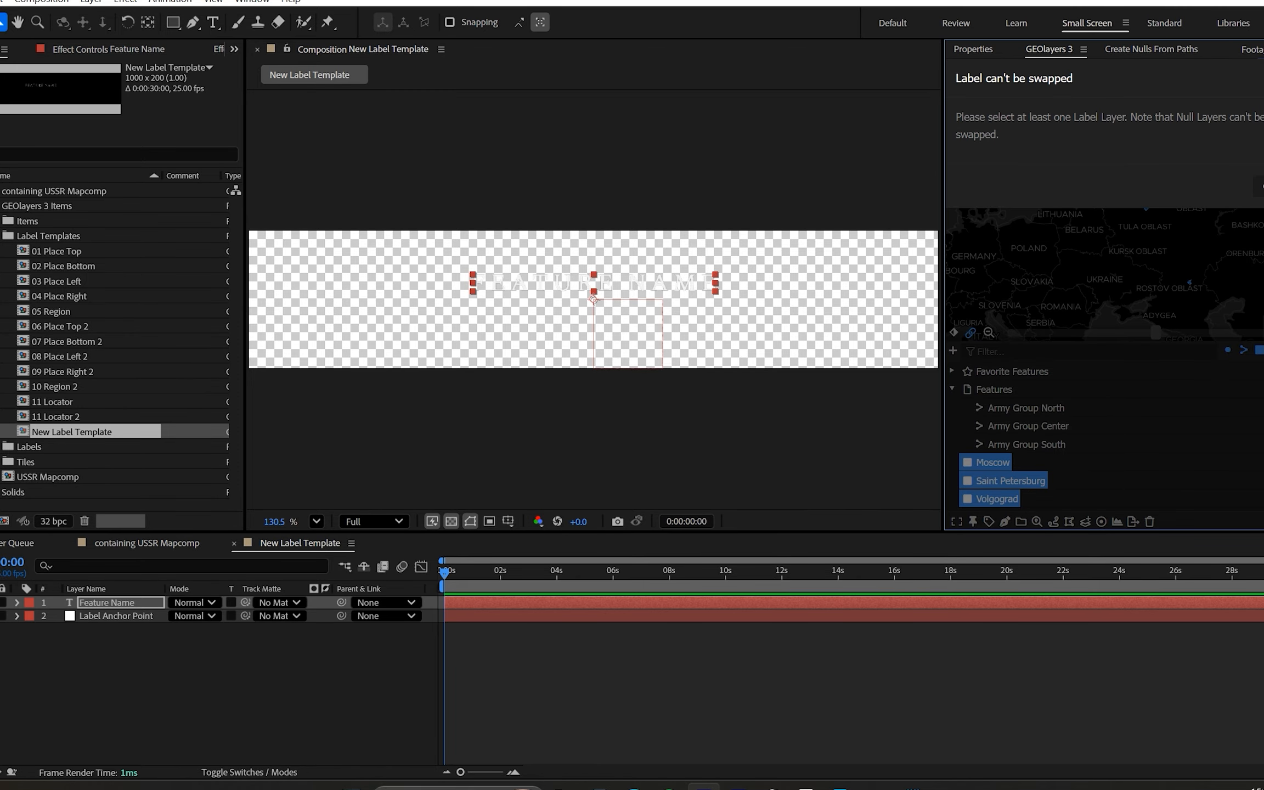
left_click(143, 543)
left_click(115, 625)
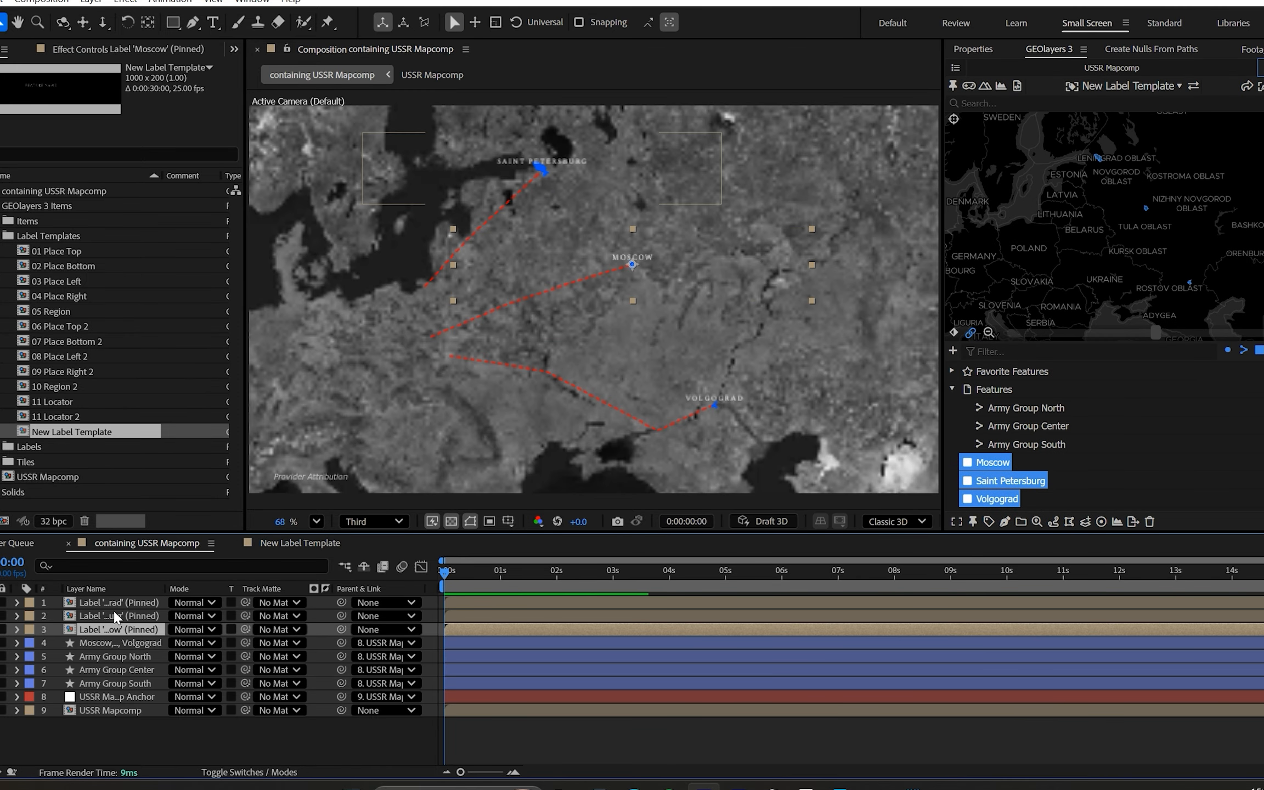
left_click(117, 604, "shift")
left_click(1197, 90)
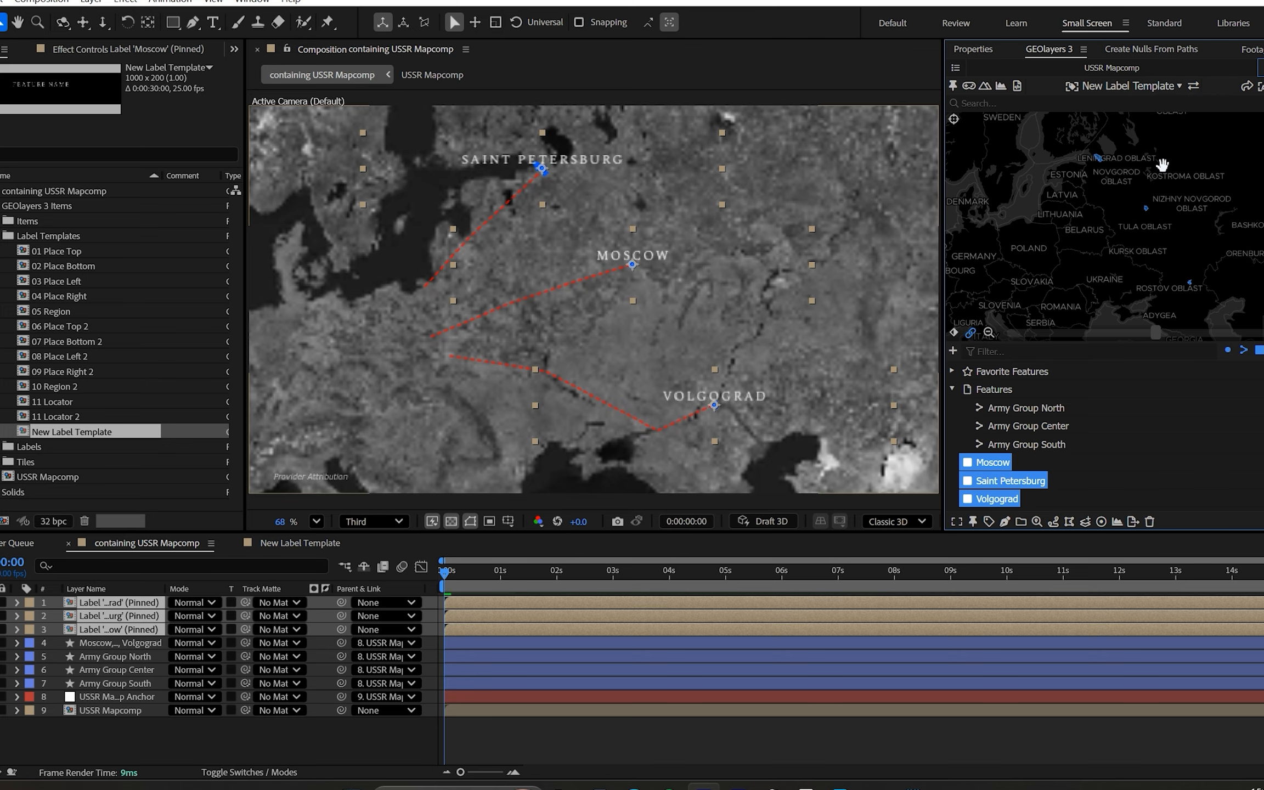
Enable the Scale with Map, Rotate with Map and Rotate along path options on the template's Label Anchor Point, and return to the map composition.
left_click(712, 712)
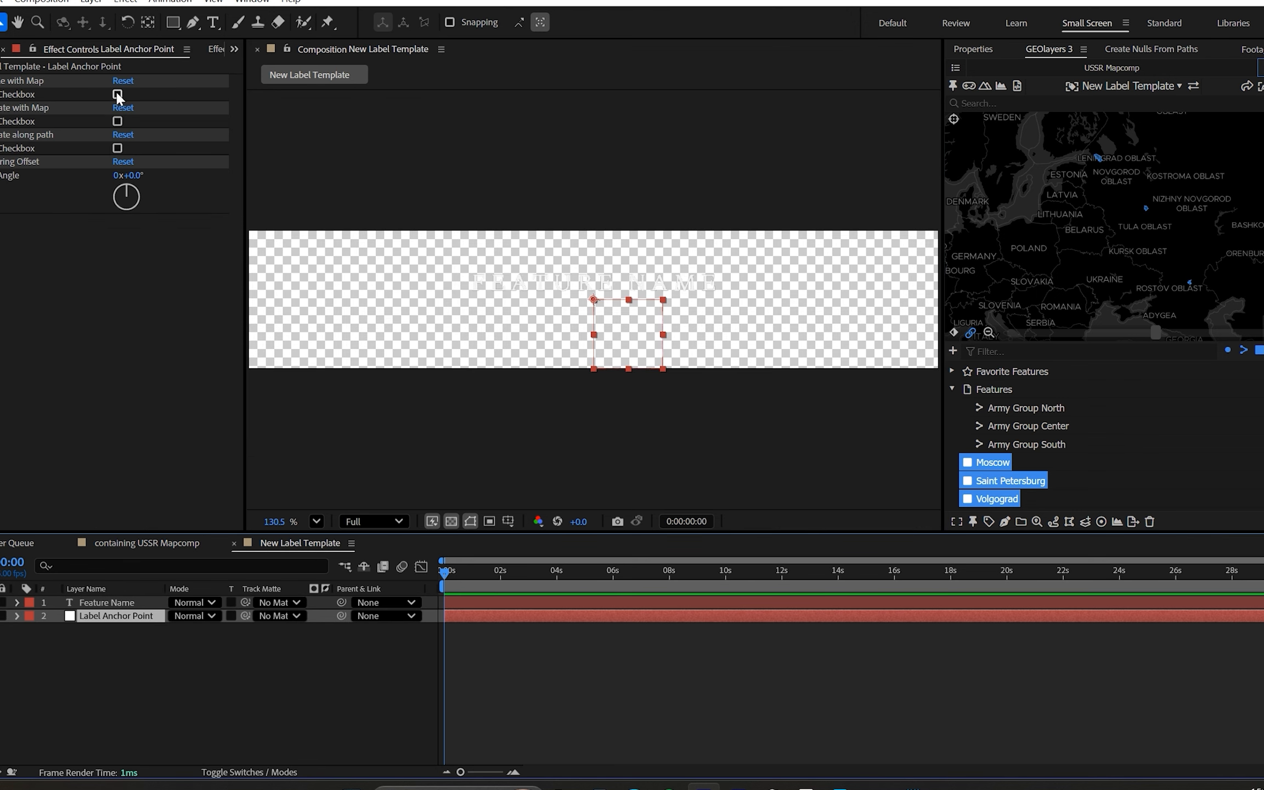
left_click(26, 83)
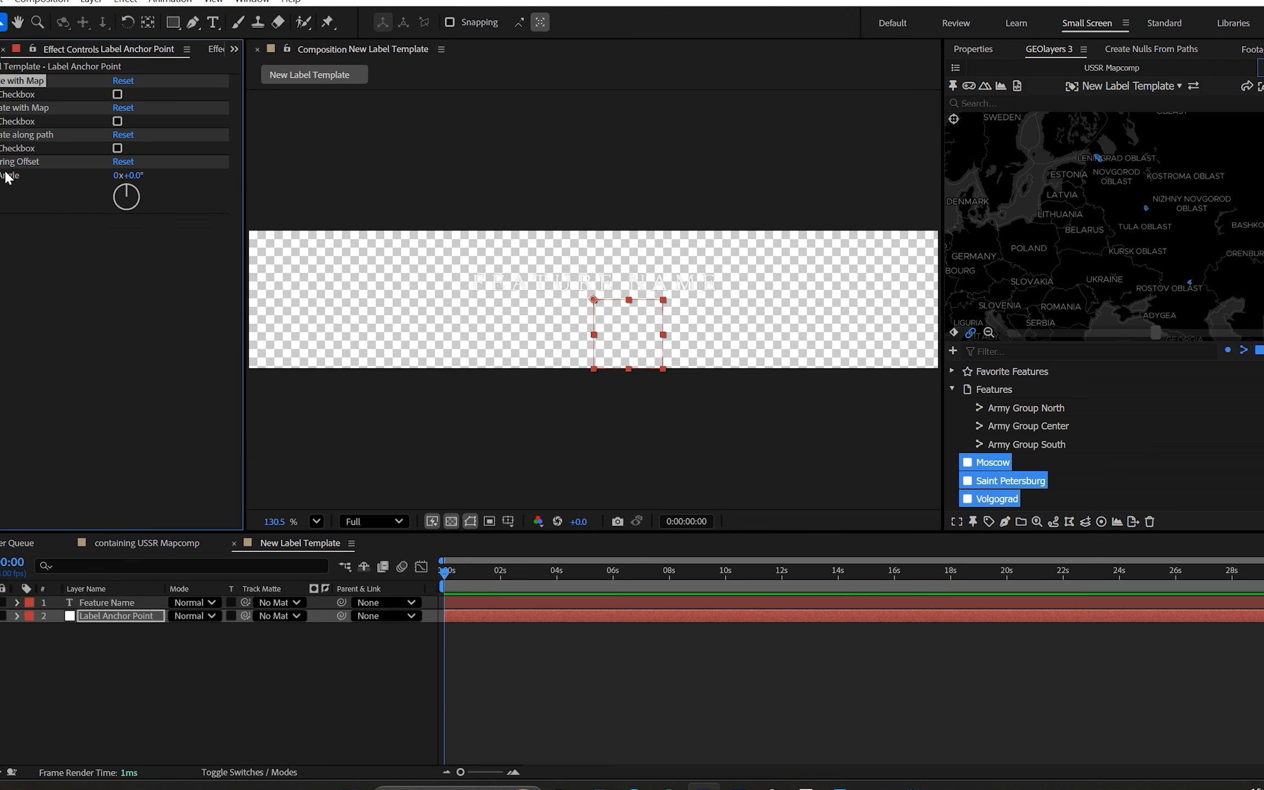
left_click(100, 161, "shift")
left_click(116, 148)
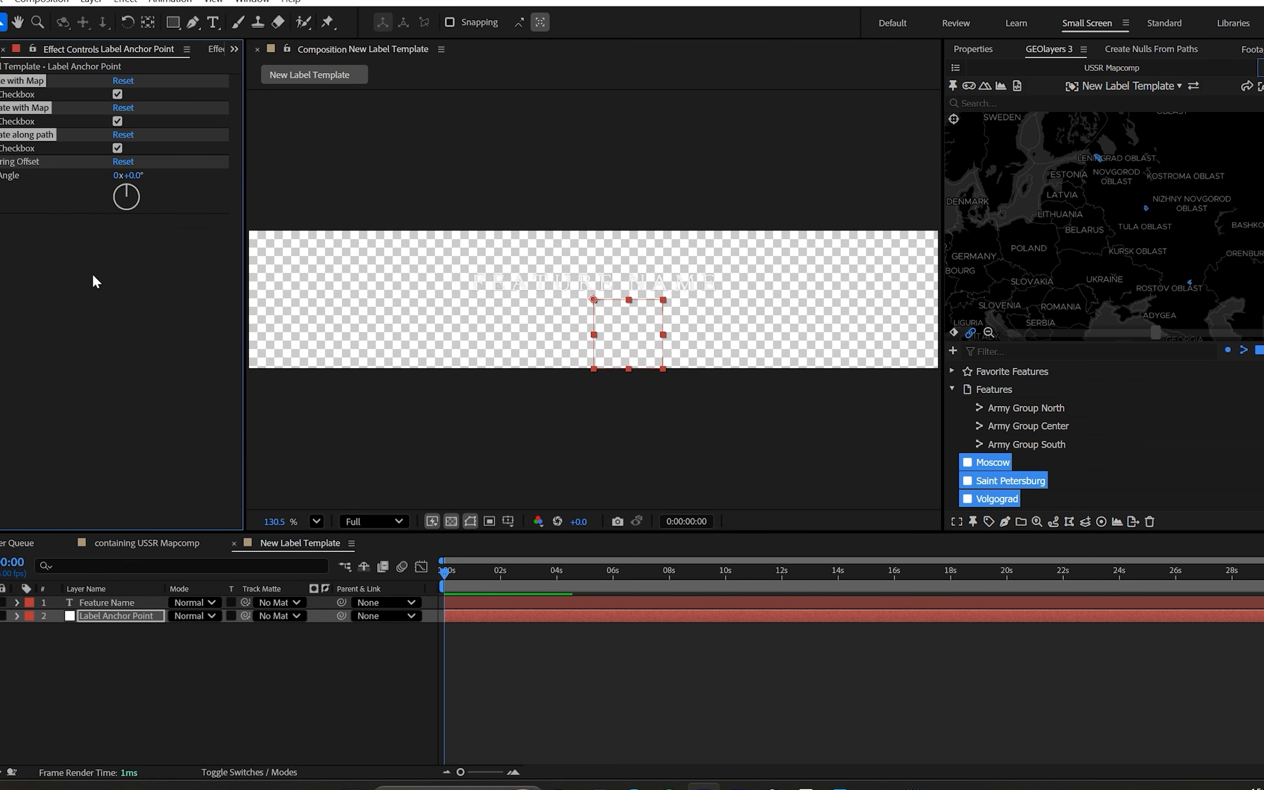
left_click(78, 328)
left_click(147, 544)
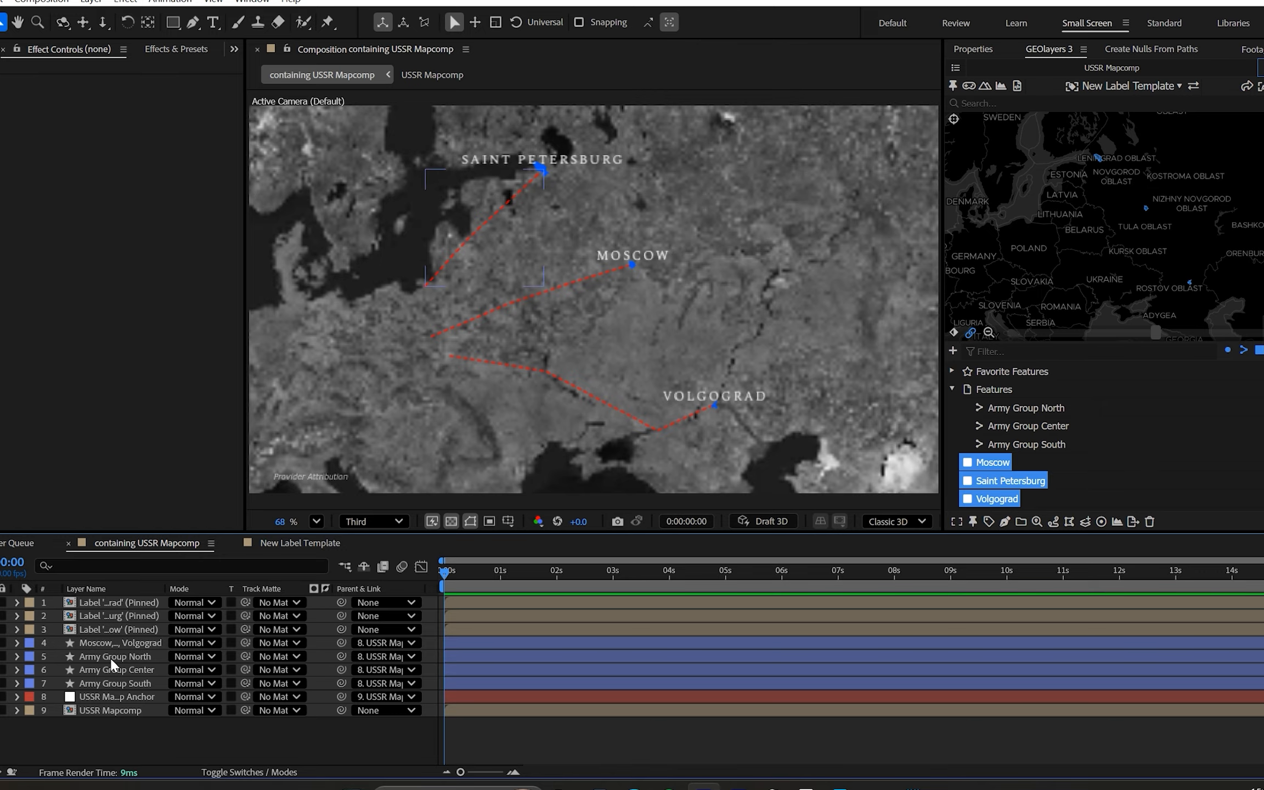
Keyframe Trim Paths on Army Group North with End from 0% at 0:00:00:10 to 100% at 0:00:03:01, and Offset at 0:00:00:10.
left_click(117, 658)
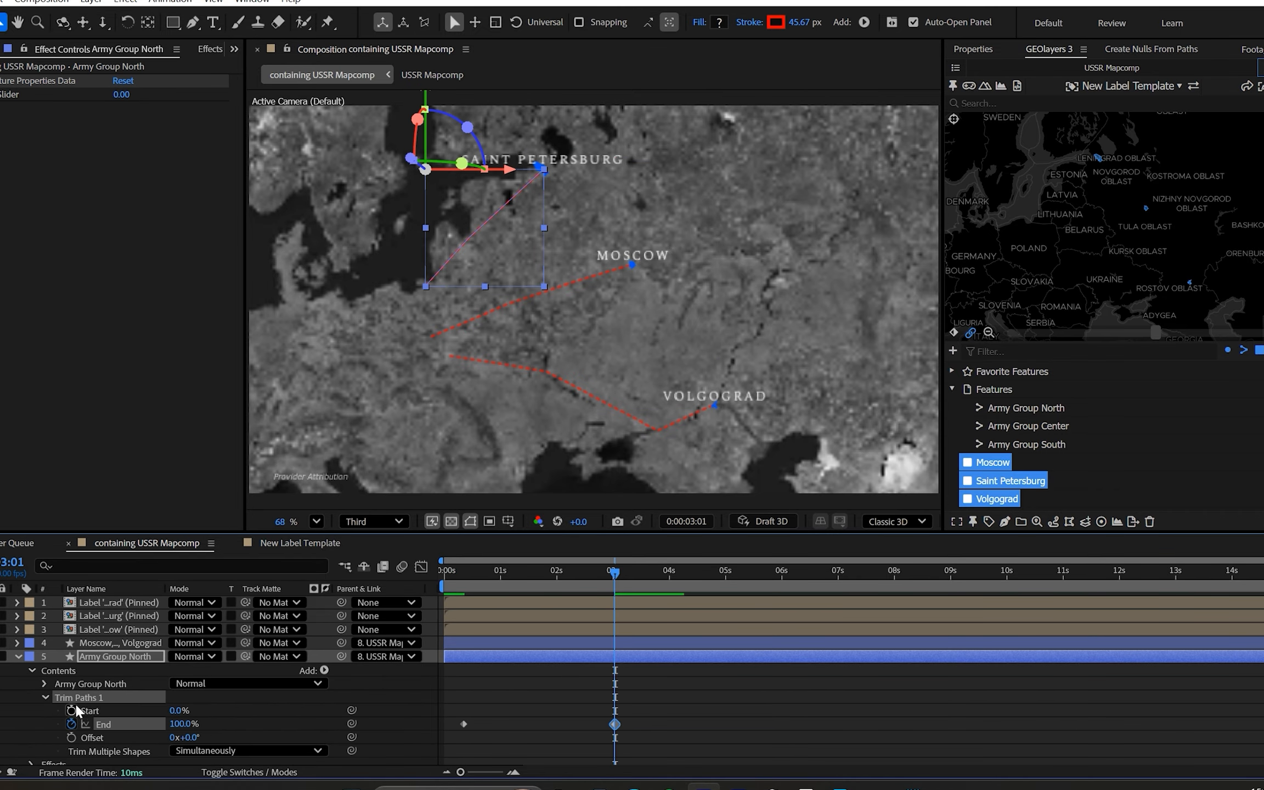
left_click(157, 741)
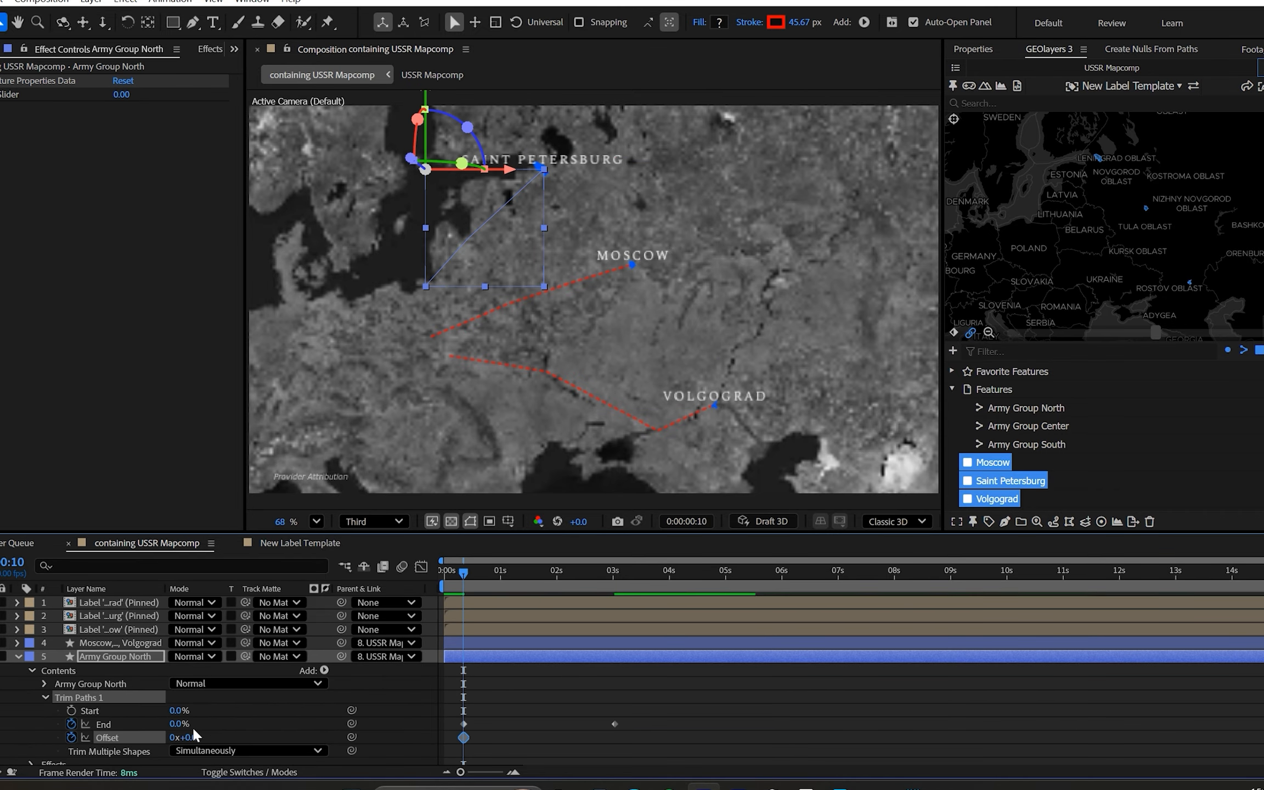
scroll(549, 683, "down", 3)
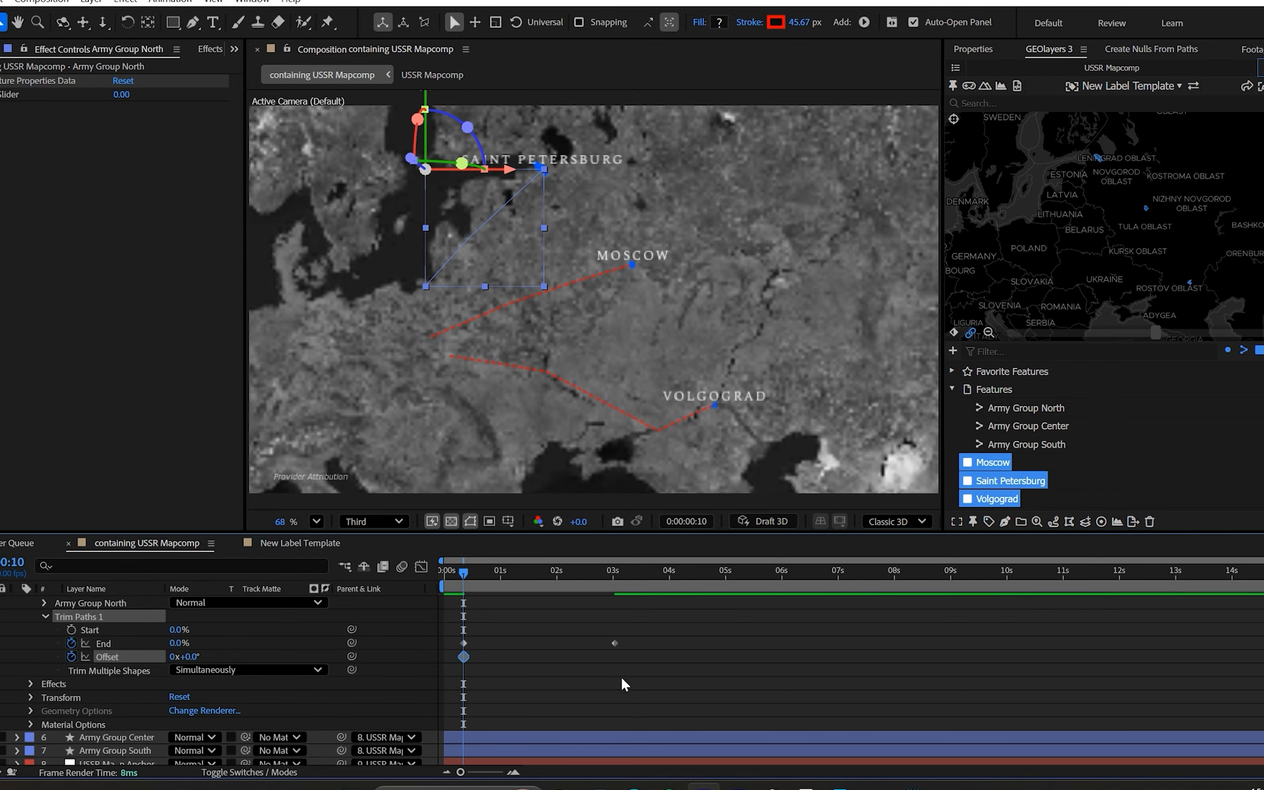
right_click(787, 679)
Check the route animation around 0:00:03:03 and collapse the keyframed properties of the Army Group North, Center and South layers.
left_click_drag(618, 572, 635, 573)
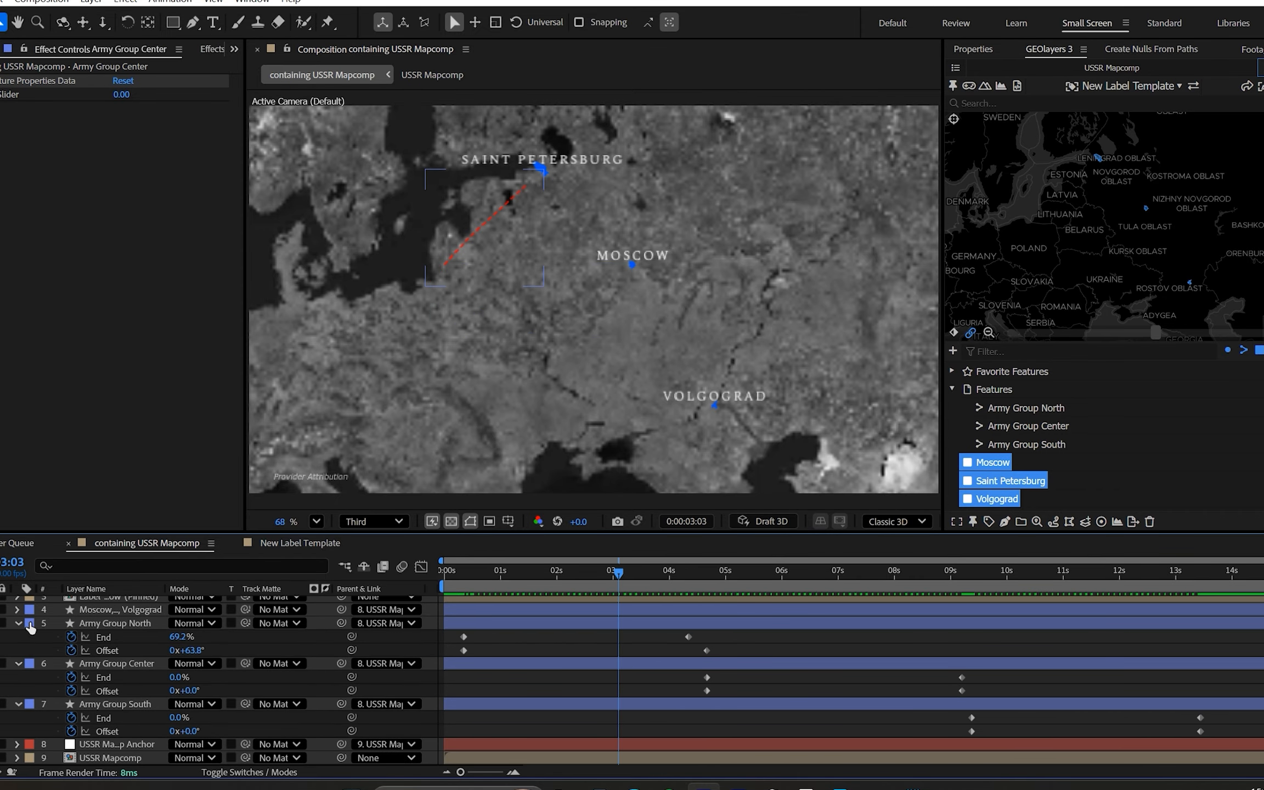
left_click(18, 623)
left_click(148, 683)
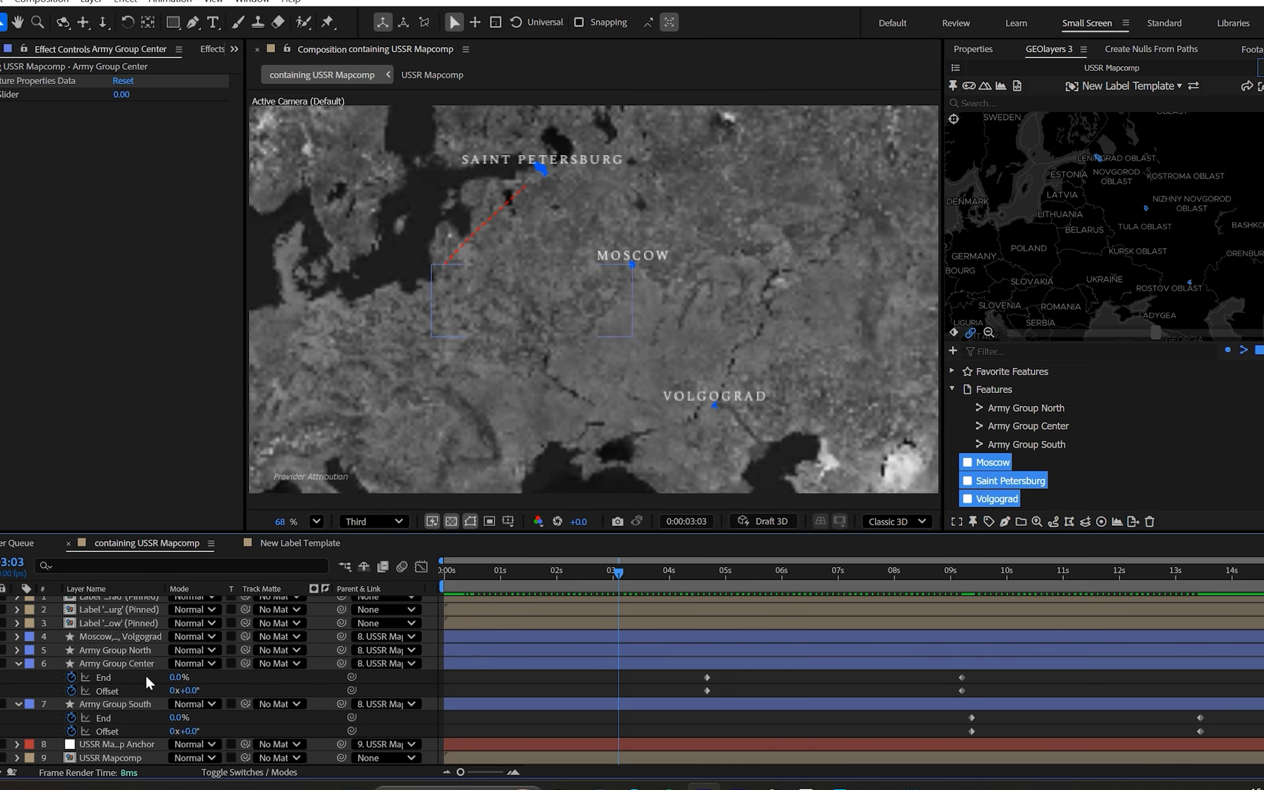
left_click(18, 663)
left_click(17, 680)
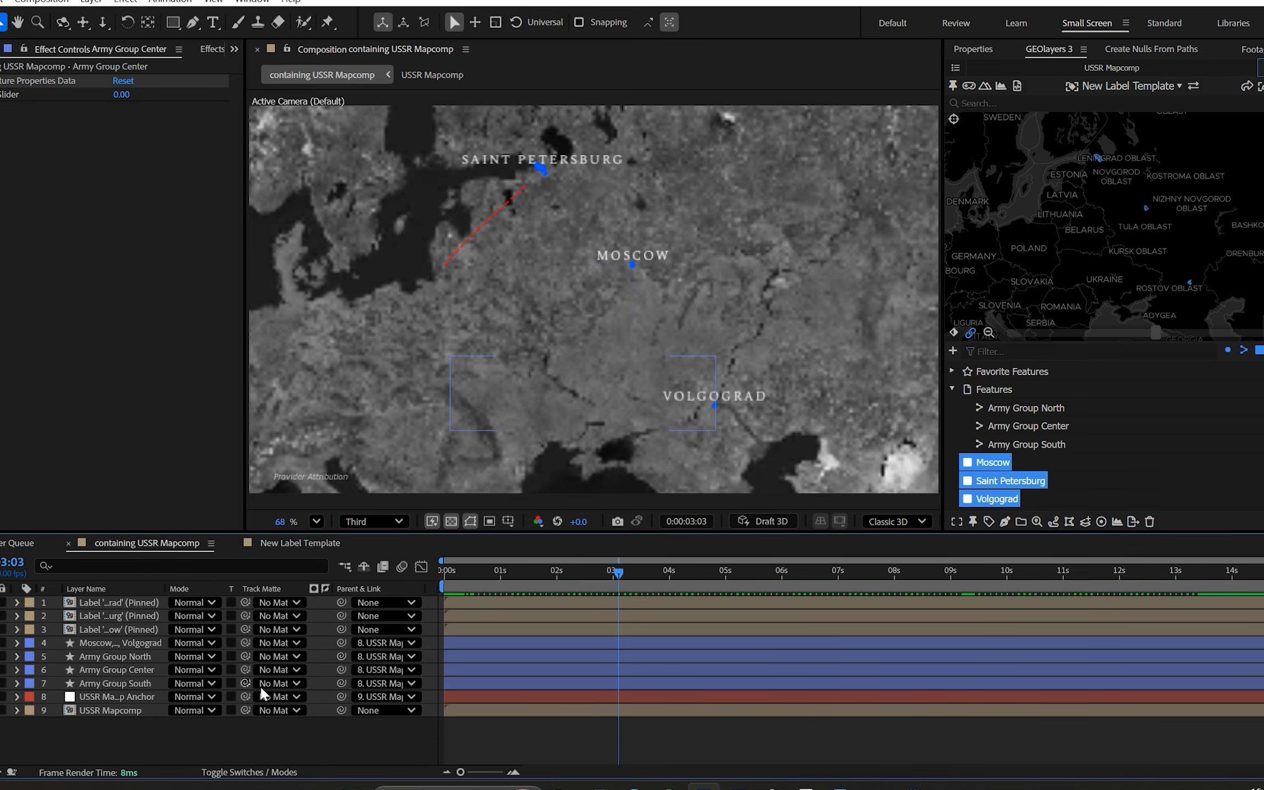
Parent the three pinned city label layers to the USSR Mapcomp Anchor layer and make them 3D layers.
left_click(121, 629)
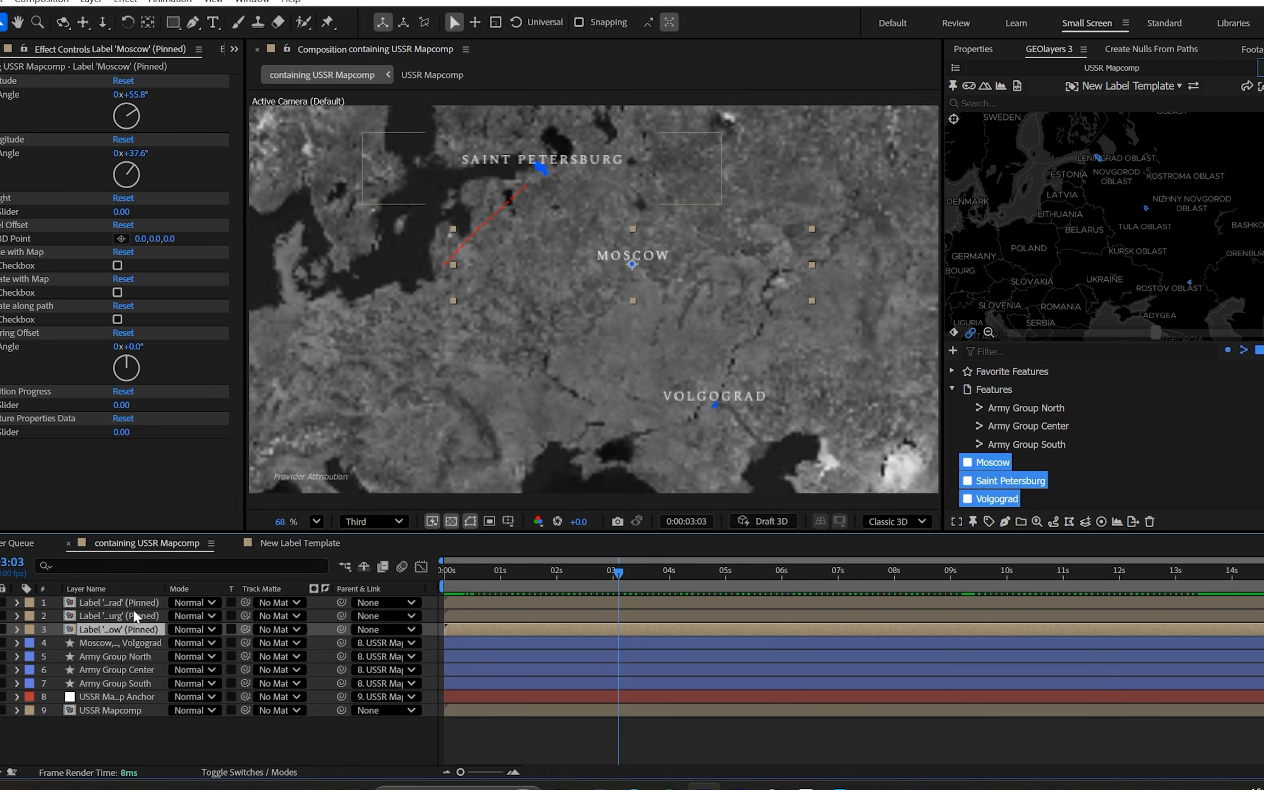
left_click(119, 603, "shift")
key("F4")
left_click_drag(285, 603, 77, 695)
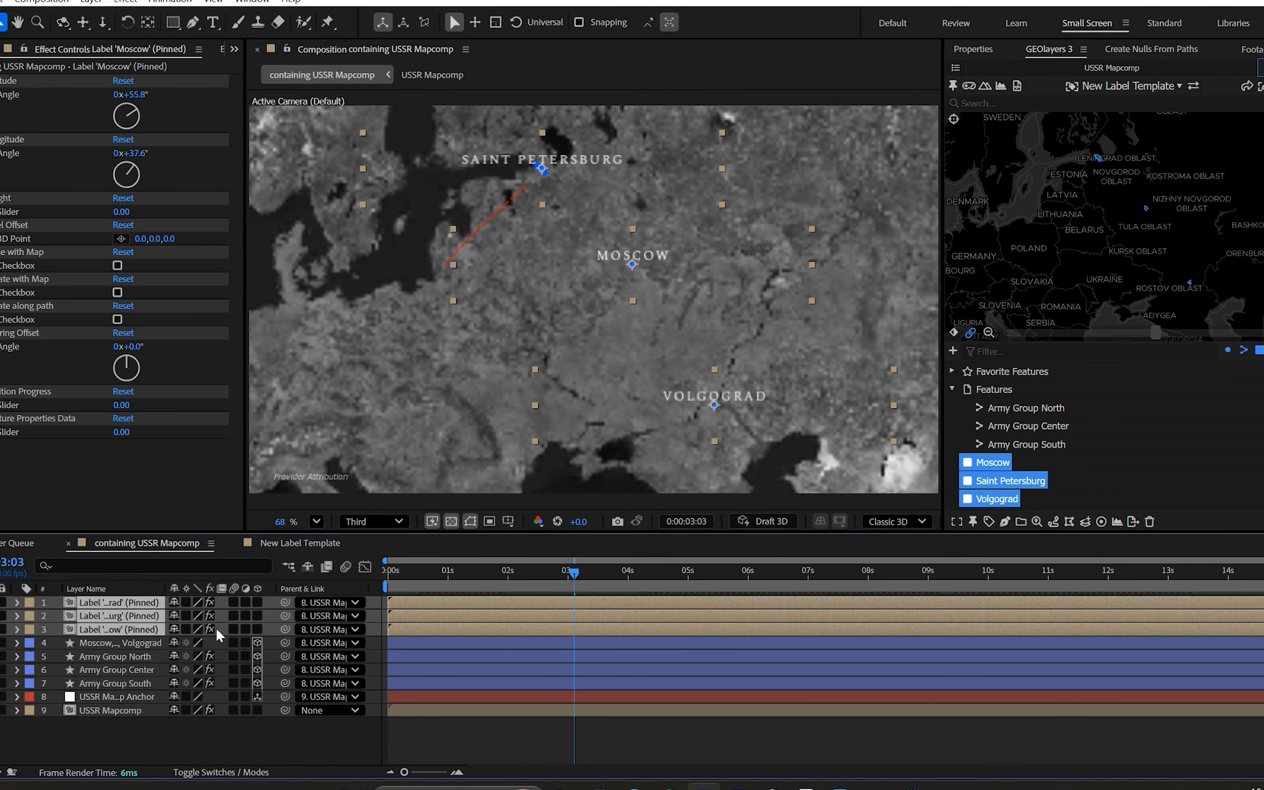
left_click(257, 601)
left_click(254, 601)
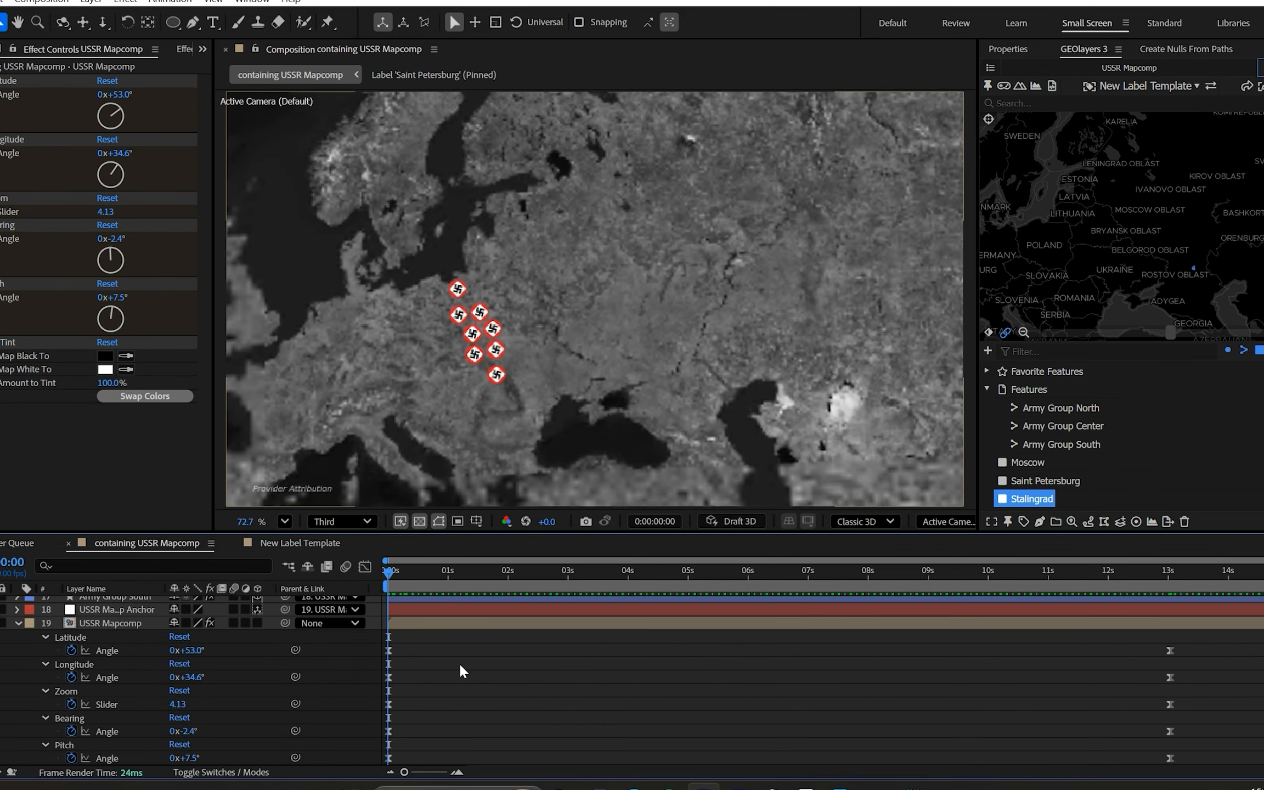
Preview the map animation from the first frame.
key("space")
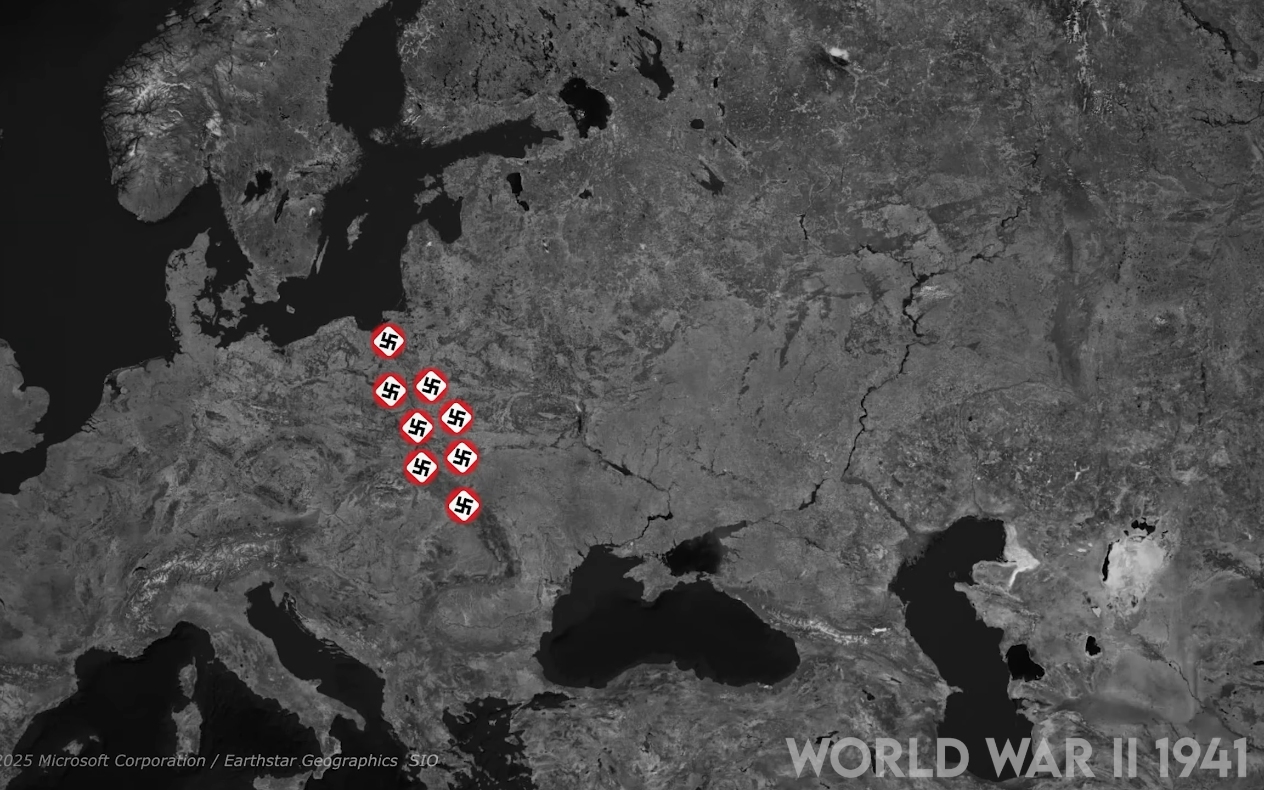